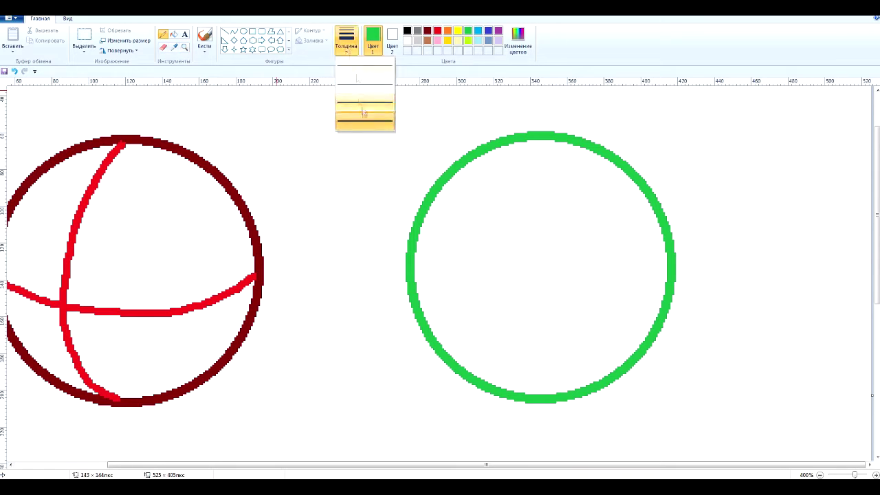
# Draw curved vertical and horizontal red face guides across the green circle.
pyautogui.click(437, 30)
pyautogui.moveTo(545, 139)
pyautogui.mouseDown()
pyautogui.moveTo(559, 156)
pyautogui.moveTo(571, 324)
pyautogui.moveTo(542, 397)
pyautogui.mouseUp()
pyautogui.moveTo(411, 270); pyautogui.dragTo(629, 302)
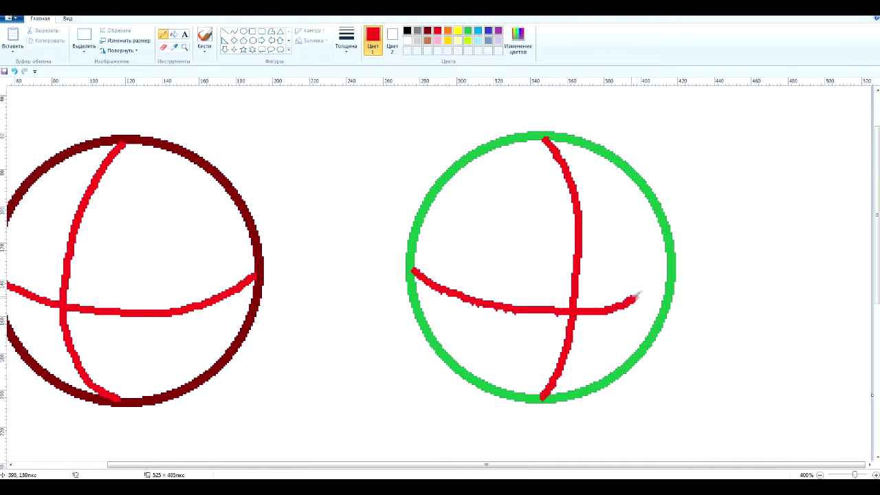
# Try to draw the left figure's neck and spine in dark red with the Curve tool below its head circle.
pyautogui.scroll(-3, 599, 295)
pyautogui.click(184, 48)
pyautogui.rightClick(291, 322)
pyautogui.rightClick(290, 322)
pyautogui.click(225, 31)
pyautogui.click(427, 30)
pyautogui.keyDown('ctrl'); pyautogui.scroll(2, 127, 282); pyautogui.keyUp('ctrl')
pyautogui.scroll(-2, 235, 139)
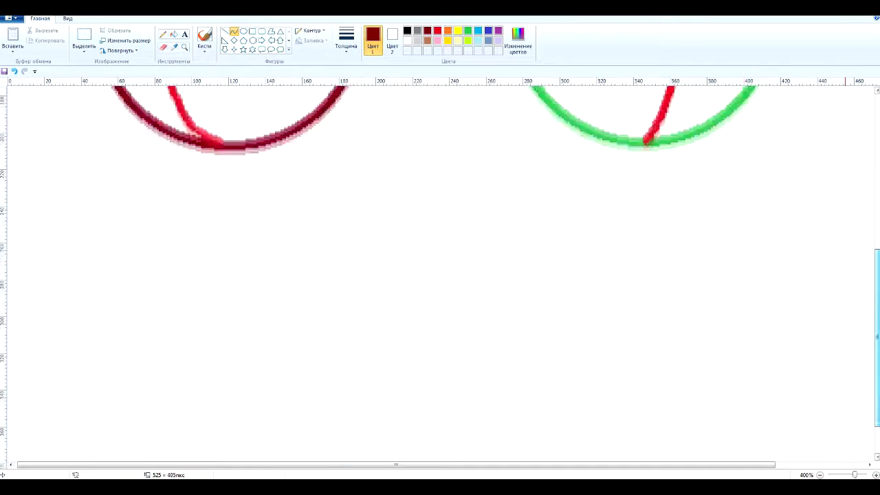
pyautogui.moveTo(236, 140); pyautogui.dragTo(330, 307)
pyautogui.moveTo(282, 223); pyautogui.dragTo(222, 250)
pyautogui.click(222, 249)
# Try to add a shoulder line and curved limbs to the left figure's dark red body.
pyautogui.click(182, 188)
pyautogui.click(225, 31)
pyautogui.moveTo(195, 196); pyautogui.dragTo(262, 199)
pyautogui.moveTo(233, 388)
pyautogui.mouseDown()
pyautogui.moveTo(262, 199)
pyautogui.moveTo(173, 343)
pyautogui.mouseUp()
pyautogui.click(15, 72)
pyautogui.click(233, 31)
pyautogui.moveTo(223, 295)
pyautogui.mouseDown()
pyautogui.moveTo(248, 358)
pyautogui.moveTo(233, 394)
pyautogui.mouseUp()
pyautogui.click(234, 394)
pyautogui.moveTo(196, 197); pyautogui.dragTo(167, 294)
pyautogui.moveTo(167, 294); pyautogui.dragTo(109, 424)
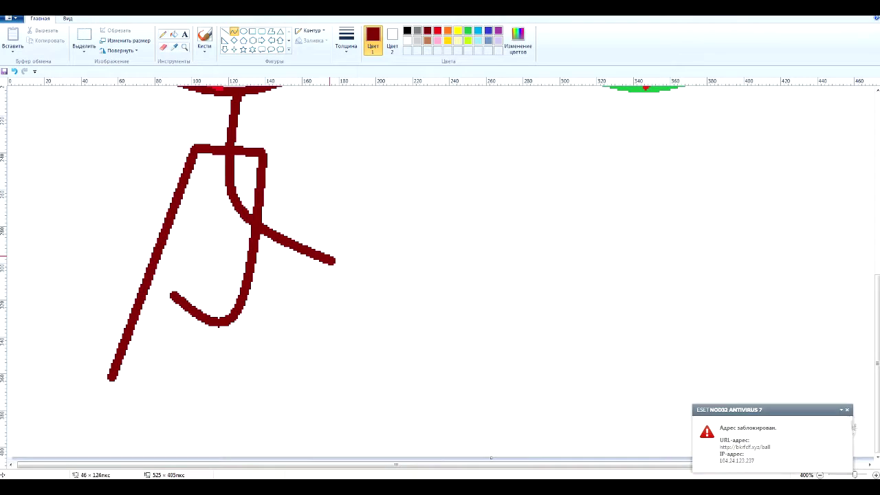
# Dismiss the antivirus notification and undo the dark red body lines below the left head.
pyautogui.click(846, 410)
pyautogui.click(15, 72)
pyautogui.click(14, 72)
pyautogui.click(14, 71)
pyautogui.click(15, 72)
# Draw the left figure's spine and back line freehand in dark red with a thick Pencil stroke.
pyautogui.click(163, 35)
pyautogui.click(346, 42)
pyautogui.moveTo(231, 98)
pyautogui.mouseDown()
pyautogui.moveTo(211, 197)
pyautogui.moveTo(240, 213)
pyautogui.moveTo(216, 154)
pyautogui.moveTo(274, 201)
pyautogui.moveTo(381, 176)
pyautogui.mouseUp()
pyautogui.click(14, 72)
pyautogui.scroll(2, 390, 172)
# Sketch the right figure's spine, back, standing front leg and raised front leg in green.
pyautogui.click(467, 31)
pyautogui.hscroll(3, 508, 137)
pyautogui.moveTo(542, 182)
pyautogui.mouseDown()
pyautogui.moveTo(565, 298)
pyautogui.moveTo(449, 261)
pyautogui.moveTo(408, 280)
pyautogui.mouseUp()
pyautogui.moveTo(876, 297); pyautogui.dragTo(876, 343)
pyautogui.moveTo(572, 199)
pyautogui.mouseDown()
pyautogui.moveTo(517, 278)
pyautogui.moveTo(507, 336)
pyautogui.mouseUp()
pyautogui.moveTo(573, 204)
pyautogui.mouseDown()
pyautogui.moveTo(587, 240)
pyautogui.moveTo(675, 271)
pyautogui.moveTo(682, 307)
pyautogui.mouseUp()
# Sketch the left figure's standing and raised front legs and its hind legs in dark red.
pyautogui.moveTo(584, 465); pyautogui.dragTo(453, 464)
pyautogui.click(427, 31)
pyautogui.moveTo(219, 173)
pyautogui.mouseDown()
pyautogui.moveTo(254, 257)
pyautogui.moveTo(256, 330)
pyautogui.mouseUp()
pyautogui.scroll(3, 256, 330)
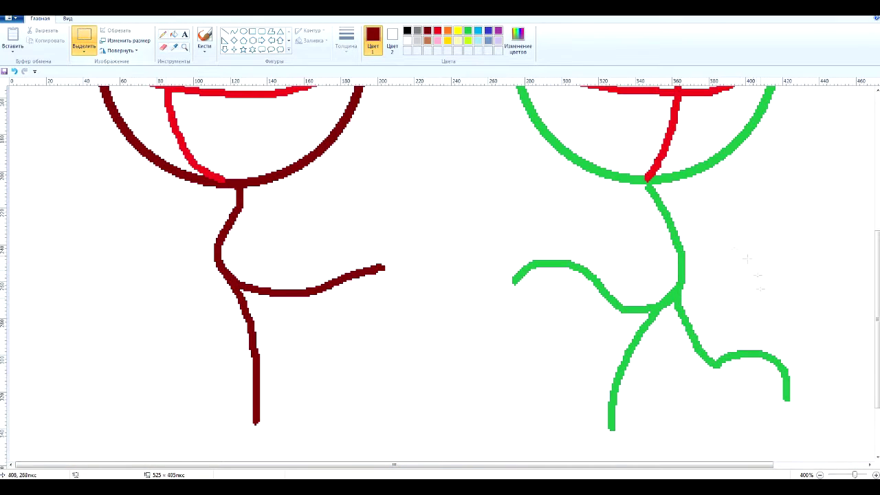
pyautogui.moveTo(220, 261)
pyautogui.mouseDown()
pyautogui.moveTo(193, 338)
pyautogui.moveTo(111, 345)
pyautogui.mouseUp()
pyautogui.moveTo(337, 281)
pyautogui.mouseDown()
pyautogui.moveTo(407, 340)
pyautogui.moveTo(397, 417)
pyautogui.mouseUp()
pyautogui.moveTo(317, 288)
pyautogui.mouseDown()
pyautogui.moveTo(338, 353)
pyautogui.moveTo(374, 359)
pyautogui.moveTo(415, 415)
pyautogui.mouseUp()
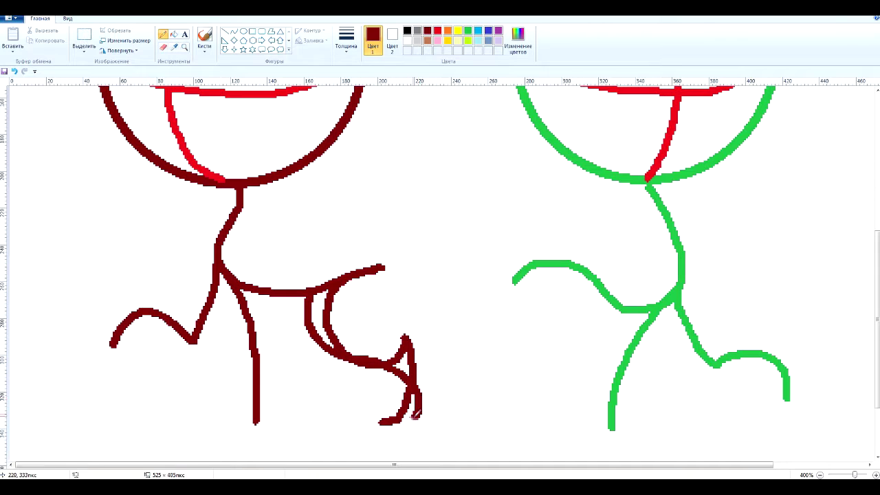
# Sketch the right figure's two hind legs in green, undoing the misdrawn stroke.
pyautogui.click(468, 31)
pyautogui.moveTo(569, 265)
pyautogui.mouseDown()
pyautogui.moveTo(597, 306)
pyautogui.moveTo(527, 404)
pyautogui.moveTo(562, 412)
pyautogui.mouseUp()
pyautogui.moveTo(602, 292)
pyautogui.mouseDown()
pyautogui.moveTo(611, 347)
pyautogui.moveTo(569, 397)
pyautogui.mouseUp()
pyautogui.hotkey('ctrl', 'z')
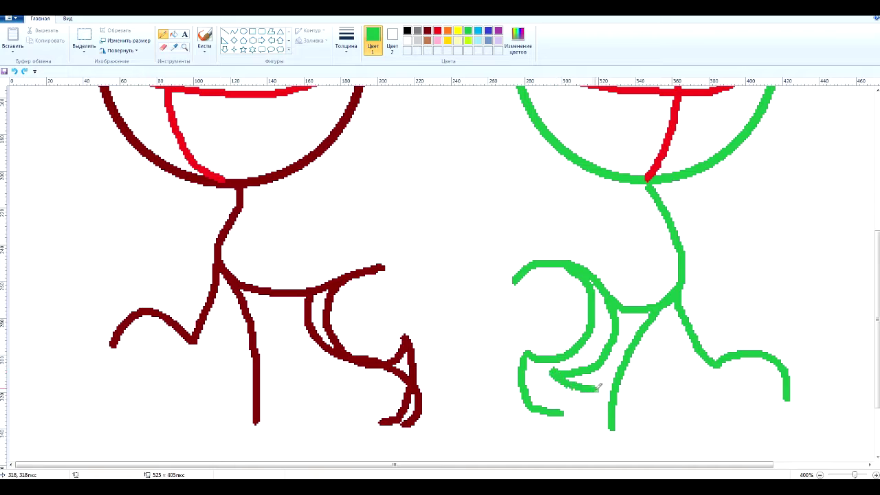
# Draw the curling tails, dark red on the left figure and green on the right figure.
pyautogui.click(427, 31)
pyautogui.moveTo(382, 268)
pyautogui.mouseDown()
pyautogui.moveTo(426, 287)
pyautogui.moveTo(438, 404)
pyautogui.moveTo(292, 383)
pyautogui.moveTo(265, 220)
pyautogui.mouseUp()
pyautogui.click(468, 31)
pyautogui.moveTo(514, 278)
pyautogui.mouseDown()
pyautogui.moveTo(475, 394)
pyautogui.moveTo(448, 175)
pyautogui.mouseUp()
# Mix a dark orange-brown custom colour and add it to the palette.
pyautogui.scroll(3, 448, 176)
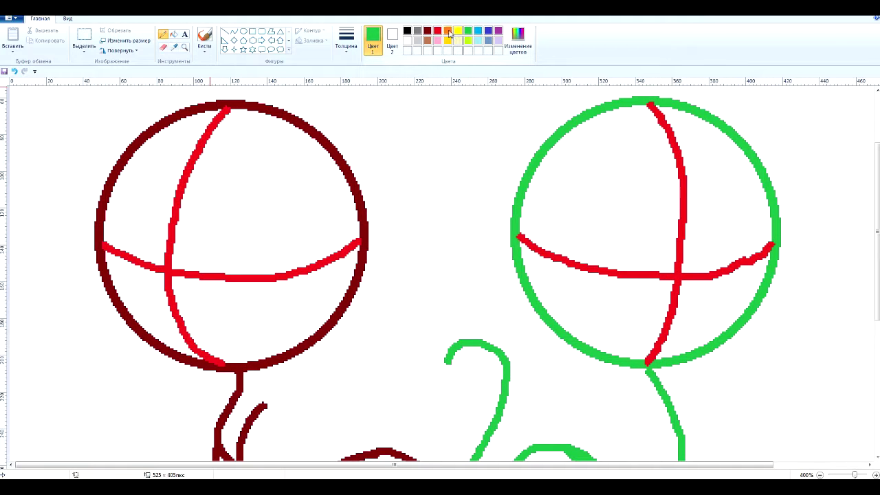
pyautogui.click(518, 43)
pyautogui.moveTo(541, 220); pyautogui.dragTo(541, 244)
pyautogui.click(352, 307)
# Outline the left figure's hair and shaggy cheek fur around its head circle in gold.
pyautogui.click(447, 41)
pyautogui.scroll(3, 234, 196)
pyautogui.moveTo(232, 197)
pyautogui.mouseDown()
pyautogui.moveTo(185, 178)
pyautogui.moveTo(133, 179)
pyautogui.moveTo(95, 210)
pyautogui.moveTo(103, 246)
pyautogui.moveTo(81, 155)
pyautogui.moveTo(93, 334)
pyautogui.moveTo(208, 342)
pyautogui.moveTo(257, 324)
pyautogui.moveTo(266, 172)
pyautogui.mouseUp()
pyautogui.scroll(-3, 89, 253)
pyautogui.moveTo(365, 215)
pyautogui.mouseDown()
pyautogui.moveTo(385, 318)
pyautogui.moveTo(294, 347)
pyautogui.moveTo(176, 355)
pyautogui.mouseUp()
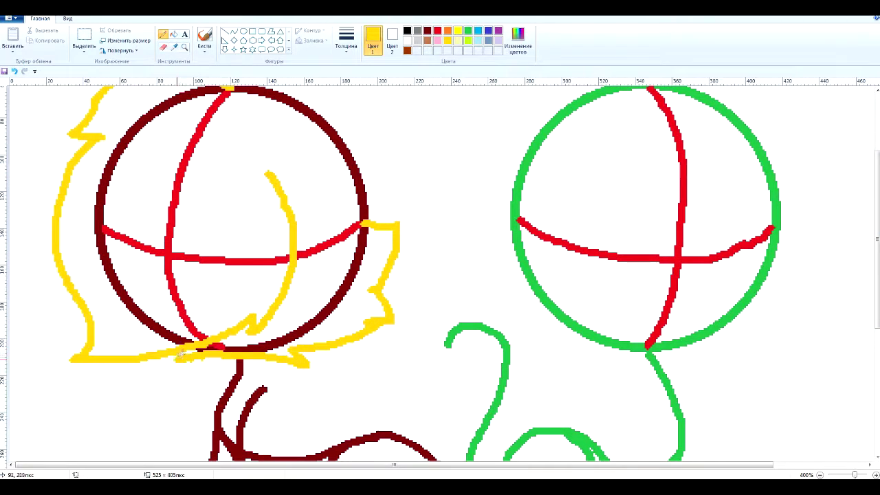
# Outline the left figure's two tall ears in gold up to the canvas edge, with tufts at their bases.
pyautogui.scroll(3, 249, 201)
pyautogui.moveTo(249, 200); pyautogui.dragTo(258, 89)
pyautogui.moveTo(364, 339)
pyautogui.mouseDown()
pyautogui.moveTo(374, 335)
pyautogui.moveTo(418, 89)
pyautogui.mouseUp()
pyautogui.hotkey('ctrl', 'z')
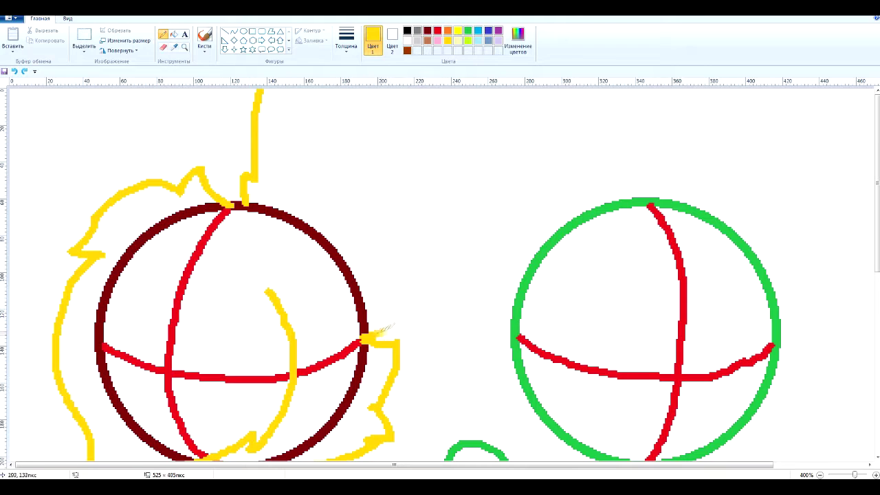
pyautogui.moveTo(363, 339); pyautogui.dragTo(384, 89)
pyautogui.moveTo(334, 248); pyautogui.dragTo(298, 89)
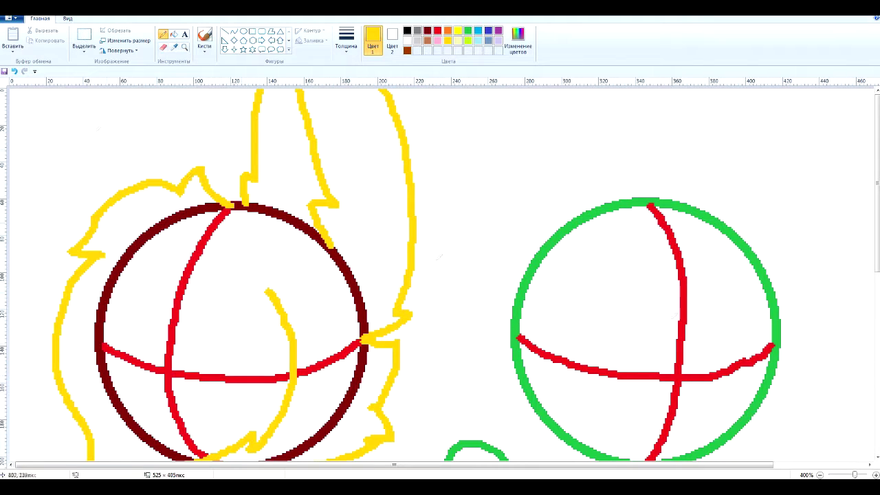
pyautogui.moveTo(220, 194); pyautogui.dragTo(217, 89)
pyautogui.moveTo(57, 300)
pyautogui.mouseDown()
pyautogui.moveTo(52, 212)
pyautogui.moveTo(86, 89)
pyautogui.mouseUp()
pyautogui.moveTo(140, 182); pyautogui.dragTo(177, 89)
# Outline the left figure's jagged chest fur and its back in gold over the body sketch.
pyautogui.scroll(-4, 266, 241)
pyautogui.scroll(1, 266, 242)
pyautogui.moveTo(214, 197)
pyautogui.mouseDown()
pyautogui.moveTo(183, 251)
pyautogui.moveTo(218, 306)
pyautogui.mouseUp()
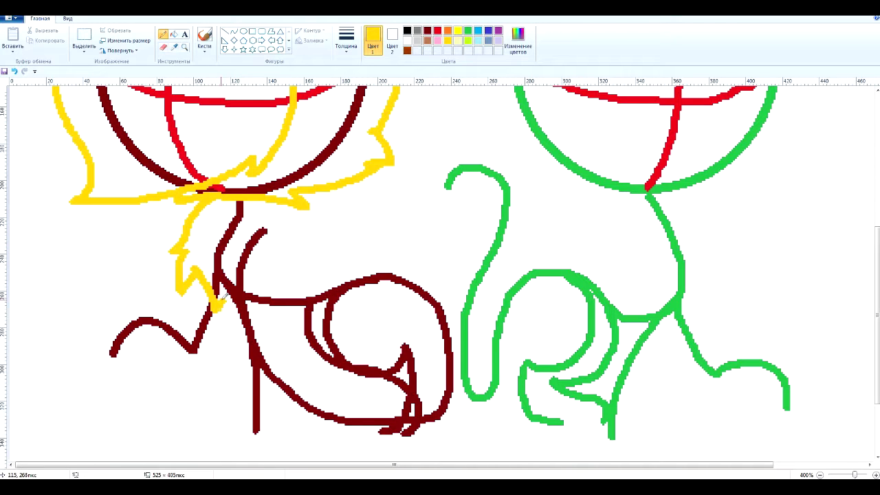
pyautogui.moveTo(246, 224)
pyautogui.mouseDown()
pyautogui.moveTo(263, 255)
pyautogui.moveTo(313, 236)
pyautogui.moveTo(409, 262)
pyautogui.moveTo(406, 327)
pyautogui.mouseUp()
# Outline the left figure's standing front leg and toed paw in gold, and add a fur tuft at its rump.
pyautogui.scroll(-2, 405, 327)
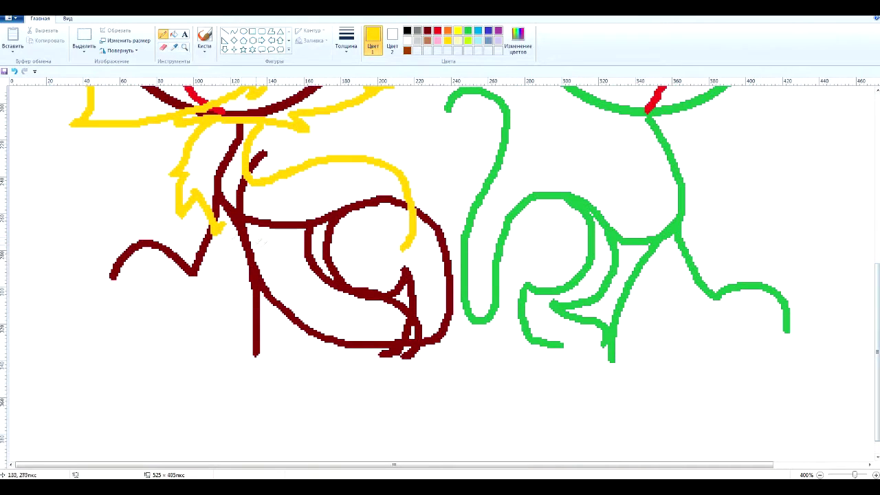
pyautogui.moveTo(219, 221); pyautogui.dragTo(232, 320)
pyautogui.moveTo(267, 218)
pyautogui.mouseDown()
pyautogui.moveTo(286, 291)
pyautogui.moveTo(281, 361)
pyautogui.mouseUp()
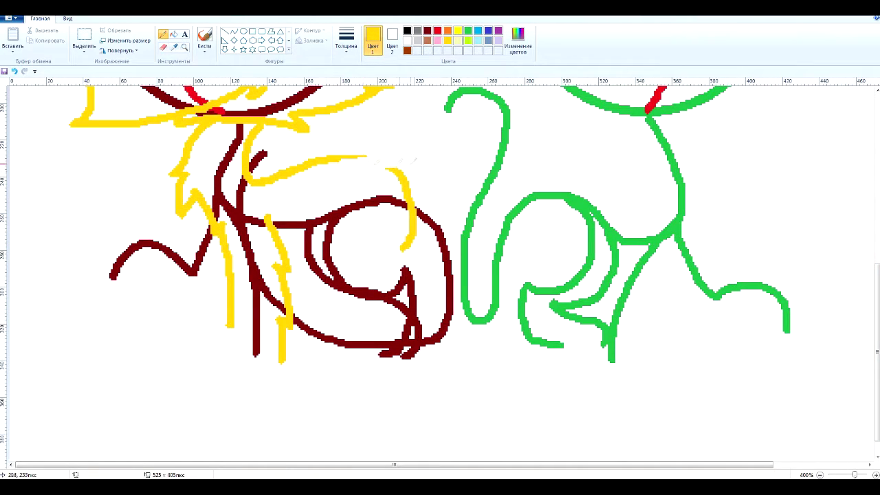
pyautogui.moveTo(354, 157); pyautogui.dragTo(409, 162)
pyautogui.moveTo(216, 324)
pyautogui.mouseDown()
pyautogui.moveTo(226, 375)
pyautogui.moveTo(230, 332)
pyautogui.moveTo(249, 369)
pyautogui.moveTo(286, 358)
pyautogui.mouseUp()
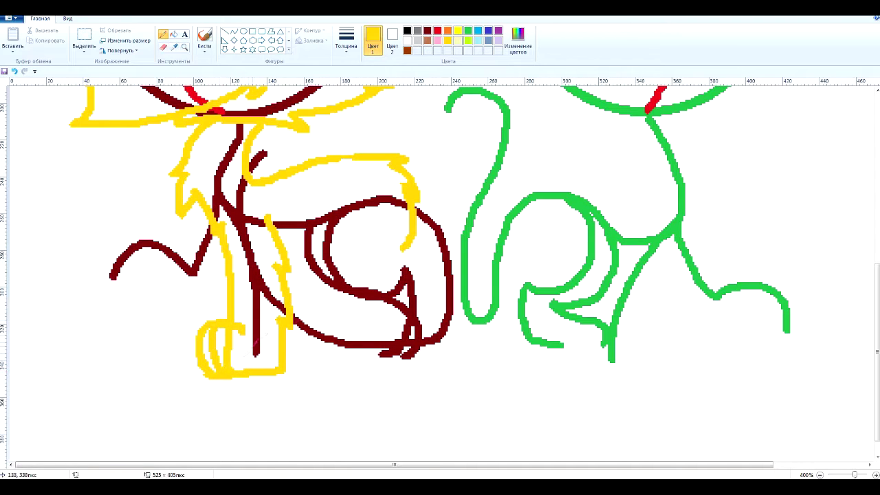
# Outline the left figure's raised front leg and its paw in gold.
pyautogui.moveTo(203, 201)
pyautogui.mouseDown()
pyautogui.moveTo(184, 239)
pyautogui.moveTo(143, 224)
pyautogui.moveTo(137, 290)
pyautogui.mouseUp()
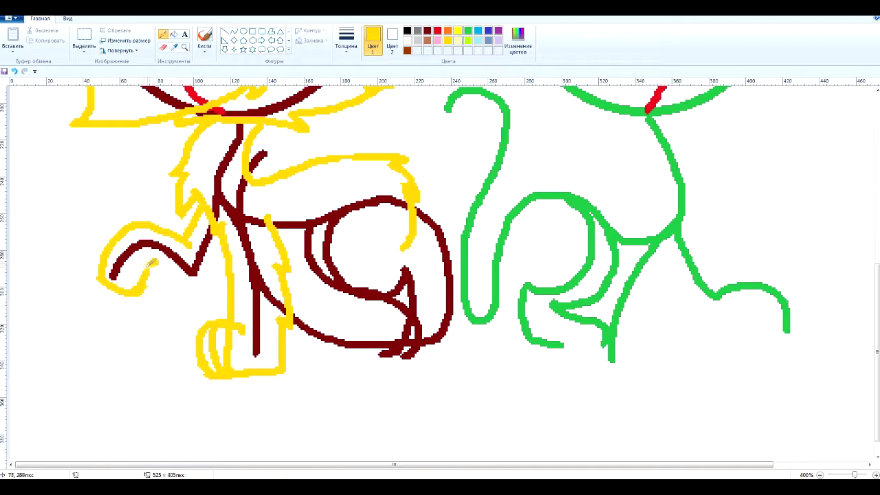
pyautogui.moveTo(193, 288); pyautogui.dragTo(230, 251)
pyautogui.moveTo(108, 272); pyautogui.dragTo(145, 291)
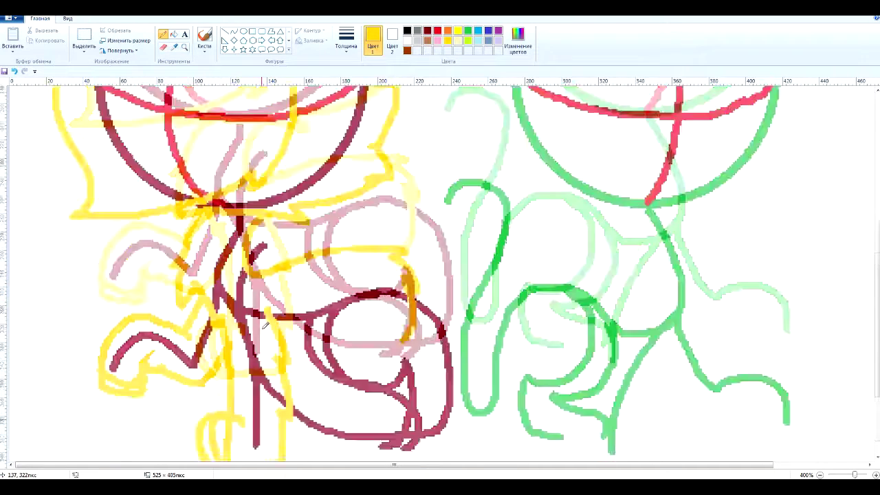
# Outline the left figure's thigh, belly and hind leg in gold, with toes on the hind paw.
pyautogui.moveTo(313, 178)
pyautogui.mouseDown()
pyautogui.moveTo(297, 220)
pyautogui.moveTo(400, 284)
pyautogui.mouseUp()
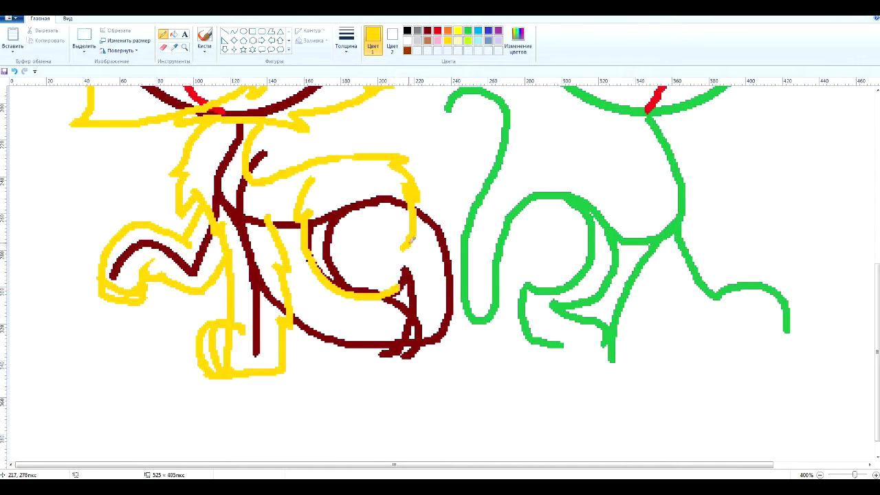
pyautogui.moveTo(432, 257); pyautogui.dragTo(441, 356)
pyautogui.moveTo(388, 323)
pyautogui.mouseDown()
pyautogui.moveTo(349, 370)
pyautogui.moveTo(368, 338)
pyautogui.moveTo(378, 373)
pyautogui.moveTo(444, 345)
pyautogui.mouseUp()
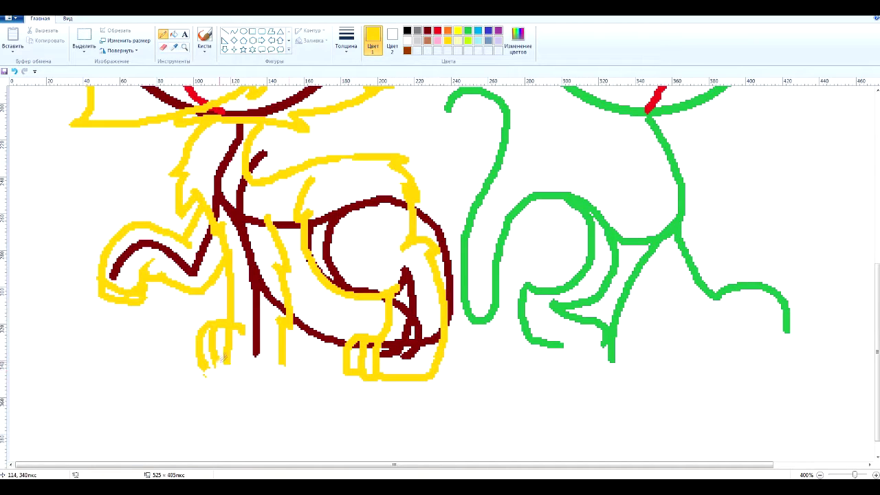
# Redraw the left figure's standing front paw and outline its tail behind the hind leg in gold.
pyautogui.moveTo(237, 374); pyautogui.dragTo(282, 351)
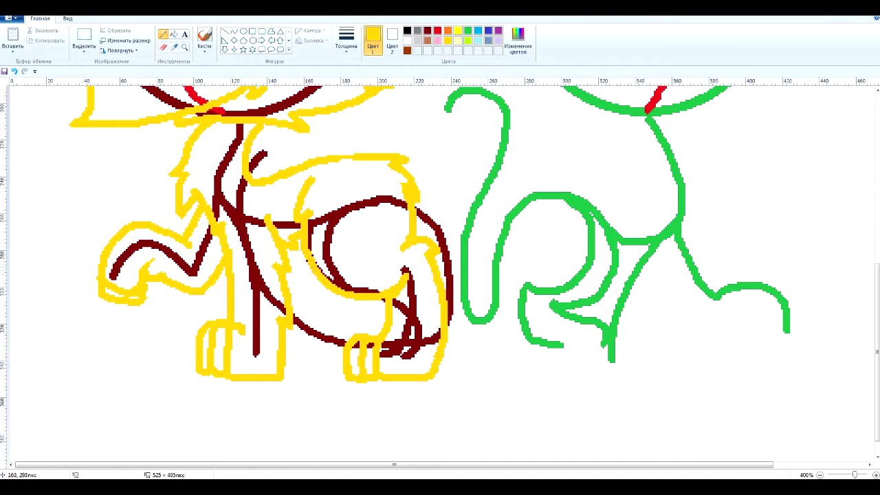
pyautogui.scroll(3, 385, 295)
pyautogui.scroll(-3, 385, 296)
pyautogui.moveTo(405, 156)
pyautogui.mouseDown()
pyautogui.moveTo(447, 168)
pyautogui.moveTo(453, 323)
pyautogui.mouseUp()
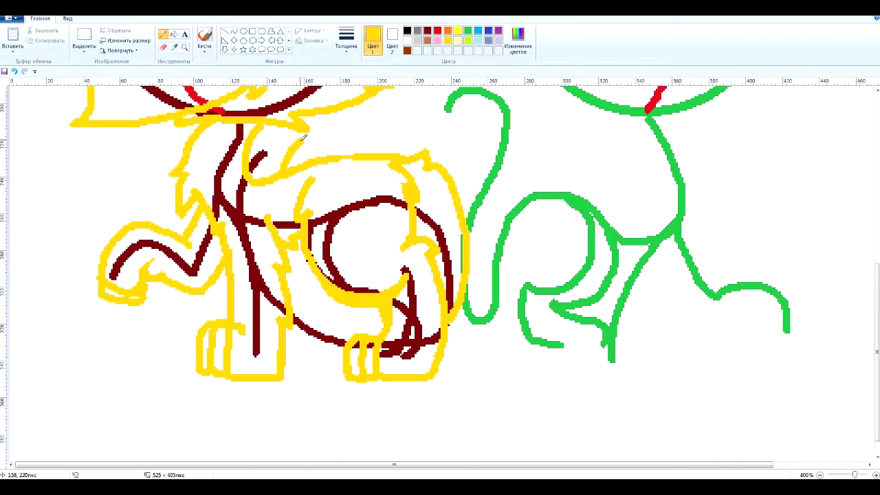
# Draw an open smiling mouth in gold low on the right figure's face.
pyautogui.scroll(3, 240, 276)
pyautogui.hscroll(2, 308, 249)
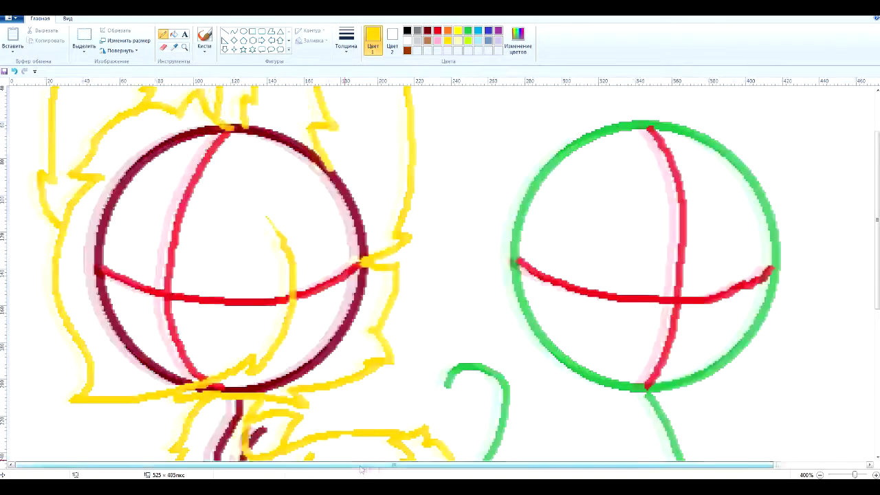
pyautogui.moveTo(533, 365)
pyautogui.mouseDown()
pyautogui.moveTo(588, 366)
pyautogui.moveTo(580, 343)
pyautogui.moveTo(609, 349)
pyautogui.mouseUp()
# Draw the left figure's small nose and two tall eyes with pointed lashes in gold.
pyautogui.moveTo(485, 466); pyautogui.dragTo(393, 466)
pyautogui.moveTo(177, 340)
pyautogui.mouseDown()
pyautogui.moveTo(193, 350)
pyautogui.moveTo(168, 351)
pyautogui.mouseUp()
pyautogui.hotkey('ctrl', 'z')
pyautogui.moveTo(187, 322)
pyautogui.mouseDown()
pyautogui.moveTo(186, 240)
pyautogui.moveTo(299, 163)
pyautogui.moveTo(320, 313)
pyautogui.mouseUp()
pyautogui.moveTo(192, 319); pyautogui.dragTo(308, 327)
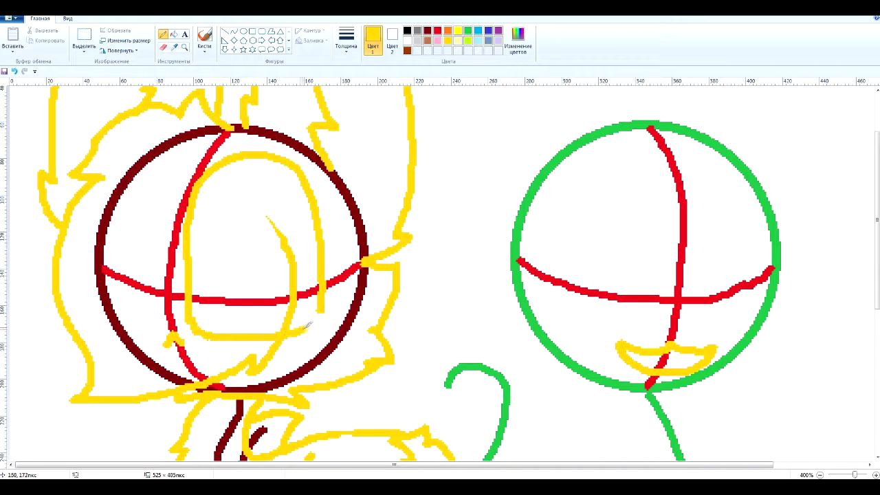
pyautogui.moveTo(160, 322)
pyautogui.mouseDown()
pyautogui.moveTo(141, 158)
pyautogui.moveTo(101, 300)
pyautogui.mouseUp()
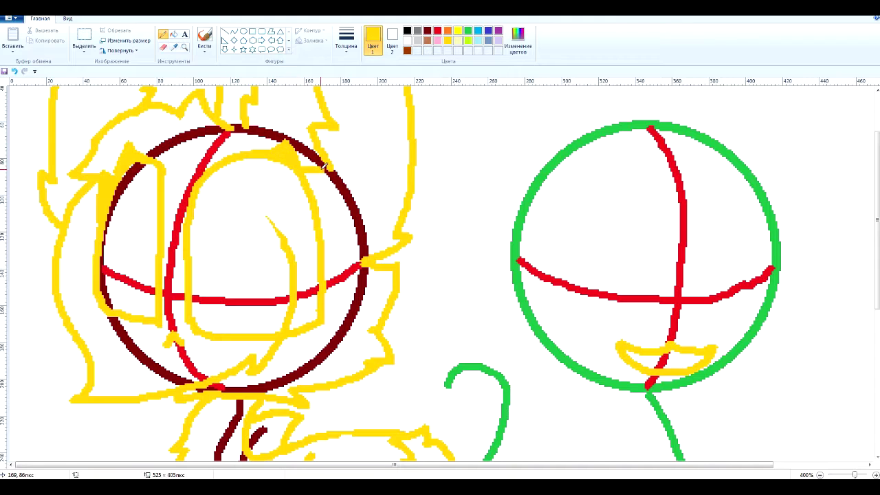
pyautogui.moveTo(326, 167); pyautogui.dragTo(315, 180)
# Draw the right figure's two half-closed eyes in gold along the horizontal face guide.
pyautogui.moveTo(584, 464); pyautogui.dragTo(676, 464)
pyautogui.moveTo(546, 324)
pyautogui.mouseDown()
pyautogui.moveTo(560, 265)
pyautogui.moveTo(473, 247)
pyautogui.moveTo(524, 321)
pyautogui.mouseUp()
pyautogui.moveTo(588, 289)
pyautogui.mouseDown()
pyautogui.moveTo(656, 266)
pyautogui.moveTo(611, 328)
pyautogui.mouseUp()
pyautogui.hotkey('ctrl', 'z')
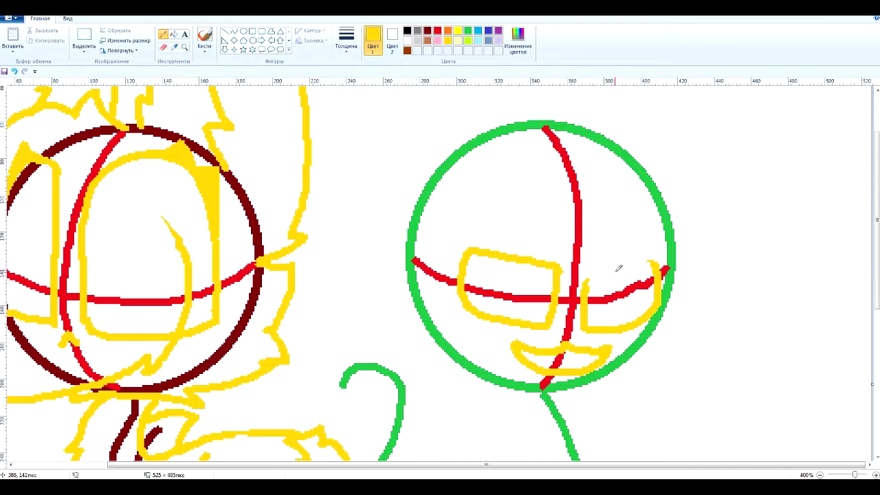
pyautogui.moveTo(465, 250); pyautogui.dragTo(529, 257)
# Try to outline the fur around the right figure's head in gold, and undo the strokes.
pyautogui.scroll(2, 543, 165)
pyautogui.moveTo(546, 160)
pyautogui.mouseDown()
pyautogui.moveTo(567, 145)
pyautogui.moveTo(639, 157)
pyautogui.moveTo(690, 259)
pyautogui.mouseUp()
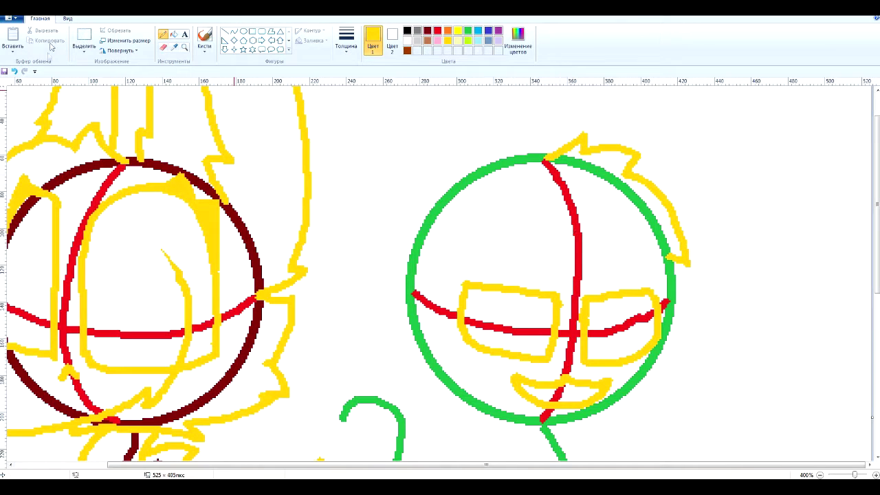
pyautogui.click(14, 71)
pyautogui.click(14, 71)
pyautogui.moveTo(443, 207)
pyautogui.mouseDown()
pyautogui.moveTo(401, 234)
pyautogui.moveTo(415, 342)
pyautogui.moveTo(459, 388)
pyautogui.moveTo(560, 417)
pyautogui.moveTo(657, 395)
pyautogui.moveTo(656, 357)
pyautogui.mouseUp()
pyautogui.moveTo(594, 173); pyautogui.dragTo(662, 194)
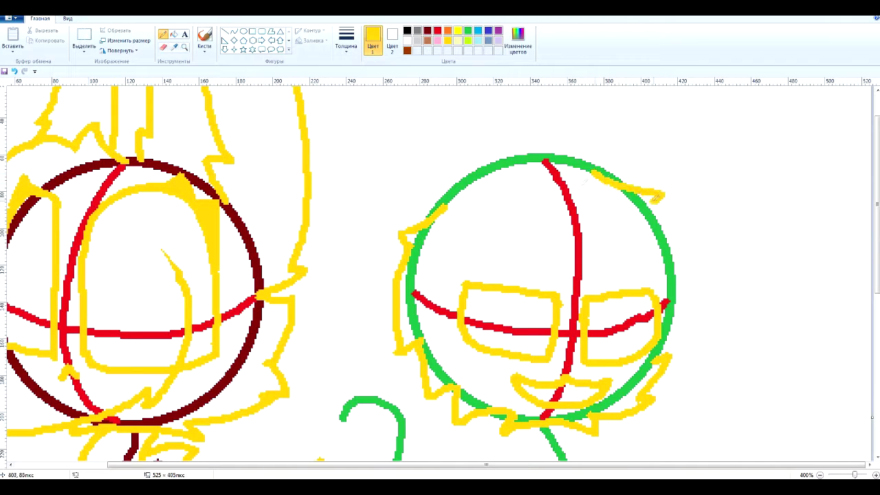
pyautogui.click(17, 70)
pyautogui.click(17, 71)
pyautogui.click(15, 72)
# Outline the right figure's shaggy cheeks, jaw and head top in gold around the green circle.
pyautogui.moveTo(416, 292)
pyautogui.mouseDown()
pyautogui.moveTo(405, 351)
pyautogui.moveTo(461, 410)
pyautogui.moveTo(535, 420)
pyautogui.mouseUp()
pyautogui.moveTo(668, 301)
pyautogui.mouseDown()
pyautogui.moveTo(687, 330)
pyautogui.moveTo(636, 423)
pyautogui.moveTo(560, 420)
pyautogui.mouseUp()
pyautogui.scroll(1, 546, 193)
pyautogui.moveTo(548, 192)
pyautogui.mouseDown()
pyautogui.moveTo(515, 175)
pyautogui.moveTo(410, 313)
pyautogui.mouseUp()
pyautogui.moveTo(446, 227); pyautogui.dragTo(414, 253)
pyautogui.moveTo(549, 188)
pyautogui.mouseDown()
pyautogui.moveTo(624, 206)
pyautogui.moveTo(677, 301)
pyautogui.mouseUp()
# Draw the right figure's two large ears in gold, with fur tufts at their bases and an inner ear line.
pyautogui.scroll(1, 534, 183)
pyautogui.moveTo(531, 187)
pyautogui.mouseDown()
pyautogui.moveTo(400, 121)
pyautogui.moveTo(383, 218)
pyautogui.mouseUp()
pyautogui.moveTo(383, 219); pyautogui.dragTo(378, 266)
pyautogui.click(14, 71)
pyautogui.moveTo(384, 218); pyautogui.dragTo(411, 300)
pyautogui.moveTo(581, 191)
pyautogui.mouseDown()
pyautogui.moveTo(684, 109)
pyautogui.moveTo(718, 283)
pyautogui.moveTo(687, 344)
pyautogui.mouseUp()
pyautogui.moveTo(657, 246); pyautogui.dragTo(634, 132)
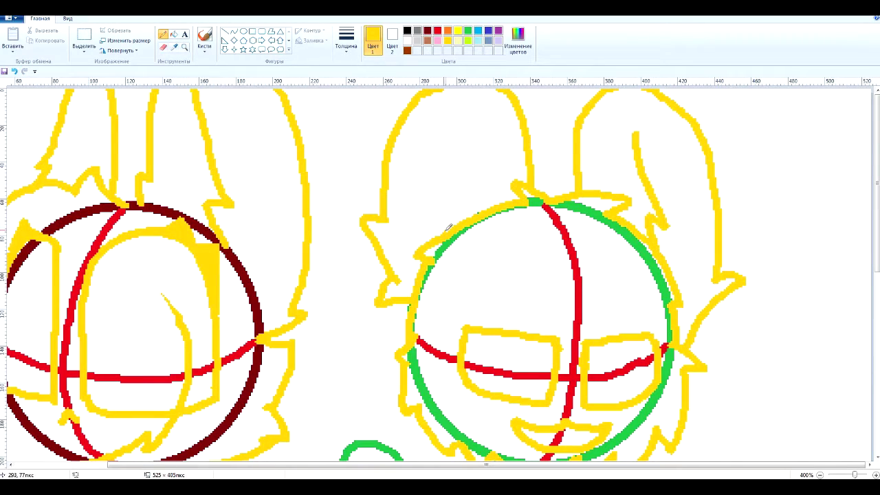
# Outline the right figure's jagged chest fur and curved back in gold.
pyautogui.scroll(-5, 474, 137)
pyautogui.moveTo(579, 202)
pyautogui.mouseDown()
pyautogui.moveTo(614, 221)
pyautogui.moveTo(613, 311)
pyautogui.mouseUp()
pyautogui.moveTo(524, 195)
pyautogui.mouseDown()
pyautogui.moveTo(533, 254)
pyautogui.moveTo(421, 327)
pyautogui.mouseUp()
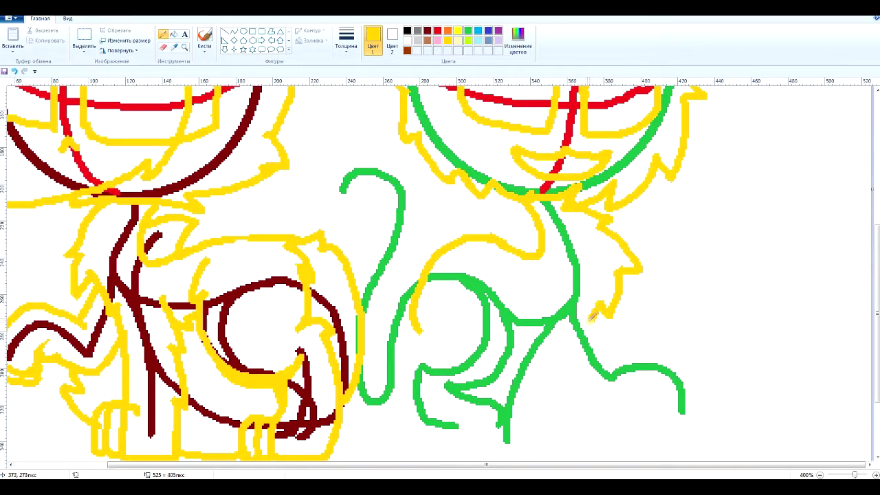
# Outline the right figure's standing front leg and toed paw in gold.
pyautogui.scroll(-2, 591, 315)
pyautogui.moveTo(576, 249); pyautogui.dragTo(546, 330)
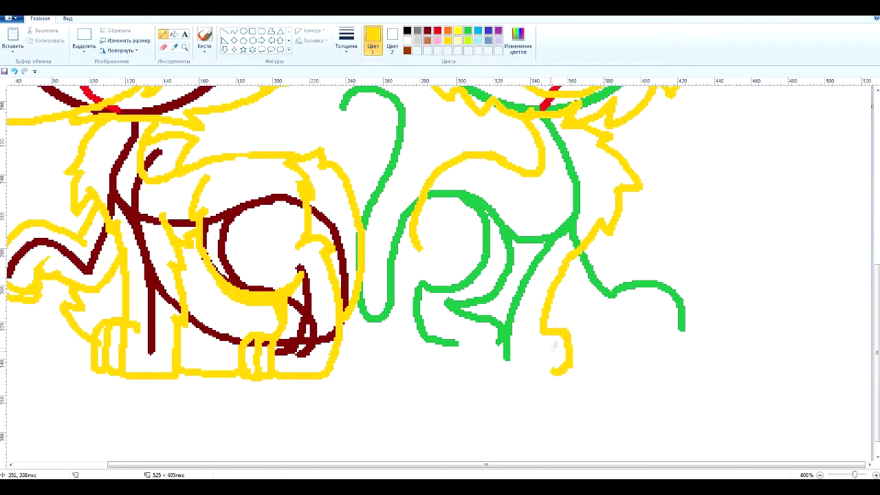
pyautogui.moveTo(539, 225)
pyautogui.mouseDown()
pyautogui.moveTo(500, 265)
pyautogui.moveTo(512, 365)
pyautogui.mouseUp()
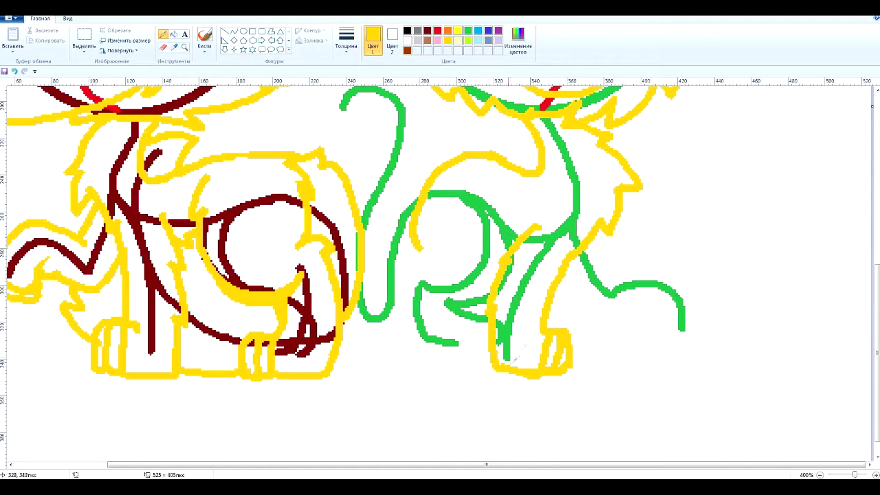
# Outline the right figure's thigh, hind leg and toed paw in gold, and rework its back with a fur tuft.
pyautogui.moveTo(520, 204)
pyautogui.mouseDown()
pyautogui.moveTo(433, 265)
pyautogui.moveTo(418, 340)
pyautogui.mouseUp()
pyautogui.moveTo(450, 274)
pyautogui.mouseDown()
pyautogui.moveTo(483, 362)
pyautogui.moveTo(418, 342)
pyautogui.mouseUp()
pyautogui.moveTo(459, 313)
pyautogui.mouseDown()
pyautogui.moveTo(461, 360)
pyautogui.moveTo(475, 366)
pyautogui.mouseUp()
pyautogui.scroll(3, 443, 271)
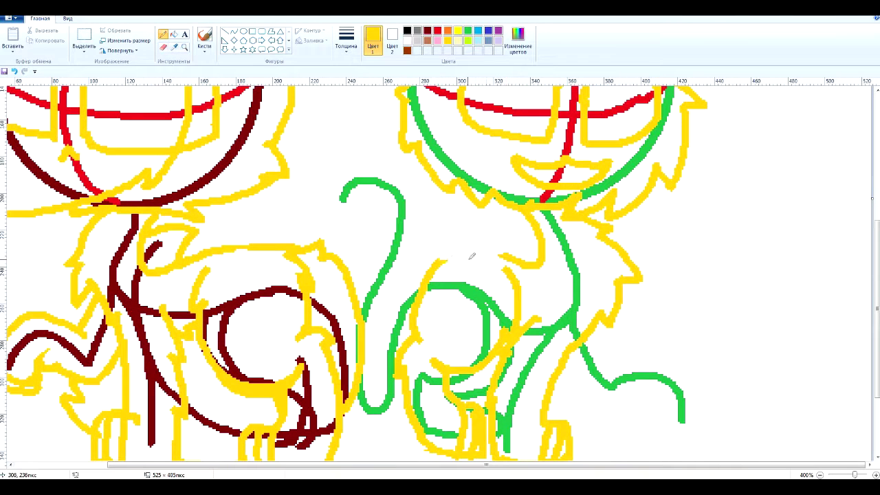
pyautogui.moveTo(481, 238); pyautogui.dragTo(428, 262)
# Outline the right figure's raised front leg and paw in gold with fur on the underside.
pyautogui.scroll(-2, 515, 262)
pyautogui.moveTo(594, 260)
pyautogui.mouseDown()
pyautogui.moveTo(617, 270)
pyautogui.moveTo(662, 257)
pyautogui.moveTo(696, 346)
pyautogui.moveTo(666, 343)
pyautogui.mouseUp()
pyautogui.moveTo(573, 273)
pyautogui.mouseDown()
pyautogui.moveTo(602, 323)
pyautogui.moveTo(679, 313)
pyautogui.mouseUp()
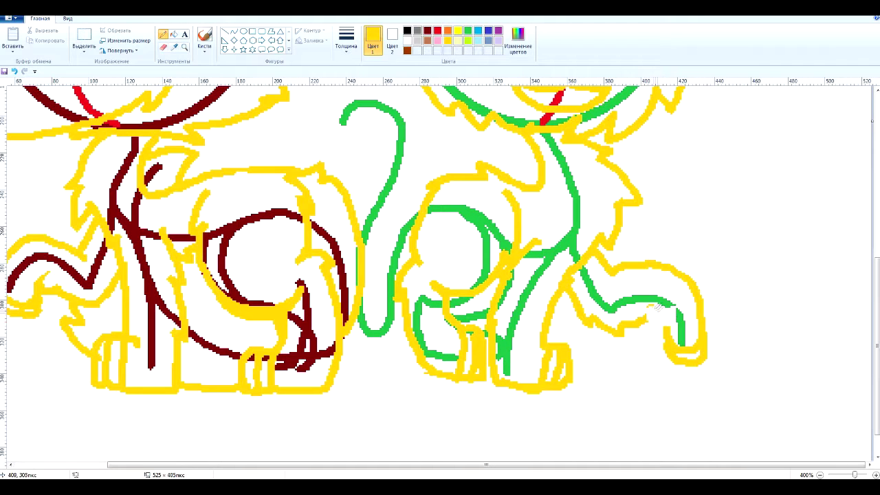
pyautogui.scroll(1, 66, 106)
pyautogui.click(16, 71)
pyautogui.click(16, 71)
pyautogui.click(25, 72)
# Outline the right figure's curling tail in gold around the green tail line.
pyautogui.moveTo(425, 217)
pyautogui.mouseDown()
pyautogui.moveTo(371, 326)
pyautogui.moveTo(368, 118)
pyautogui.moveTo(377, 180)
pyautogui.mouseUp()
pyautogui.moveTo(359, 218); pyautogui.dragTo(350, 237)
pyautogui.moveTo(406, 369)
pyautogui.mouseDown()
pyautogui.moveTo(376, 415)
pyautogui.moveTo(345, 374)
pyautogui.mouseUp()
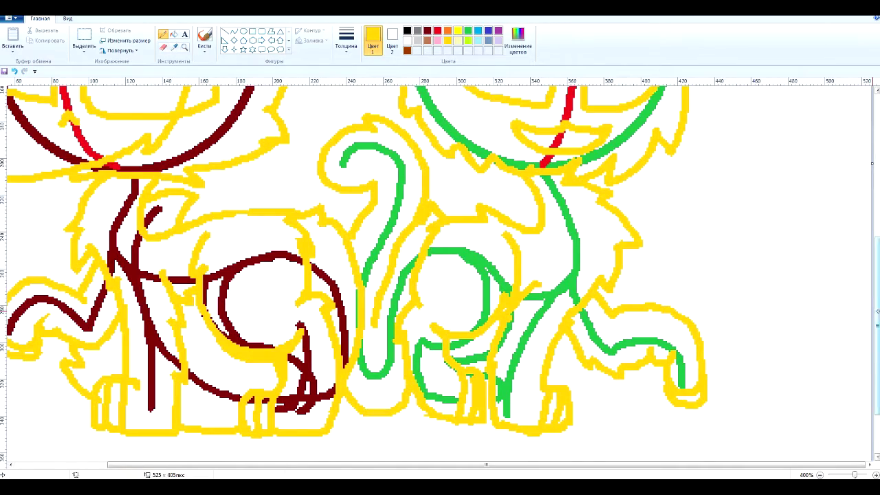
# Clear the dark red and red construction lines from the left figure's head by filling them with white.
pyautogui.moveTo(876, 337); pyautogui.dragTo(876, 276)
pyautogui.click(184, 48)
pyautogui.rightClick(196, 103)
pyautogui.click(174, 34)
pyautogui.rightClick(107, 156)
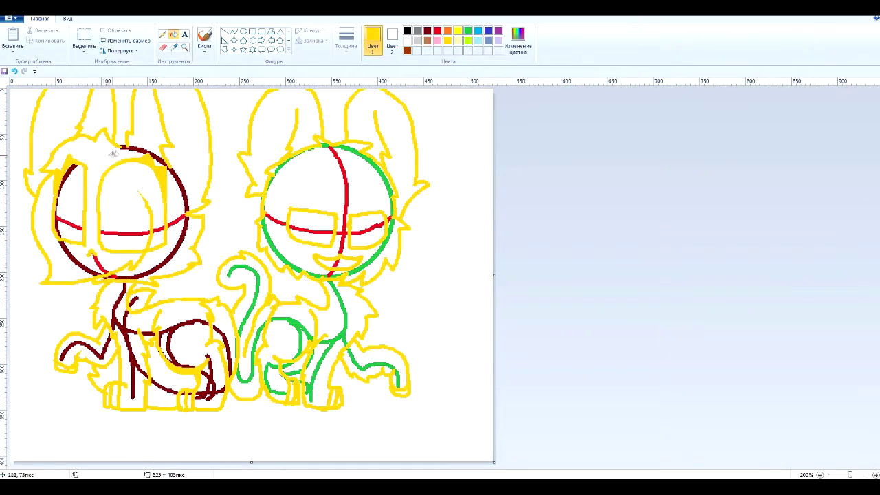
pyautogui.rightClick(184, 207)
pyautogui.rightClick(182, 225)
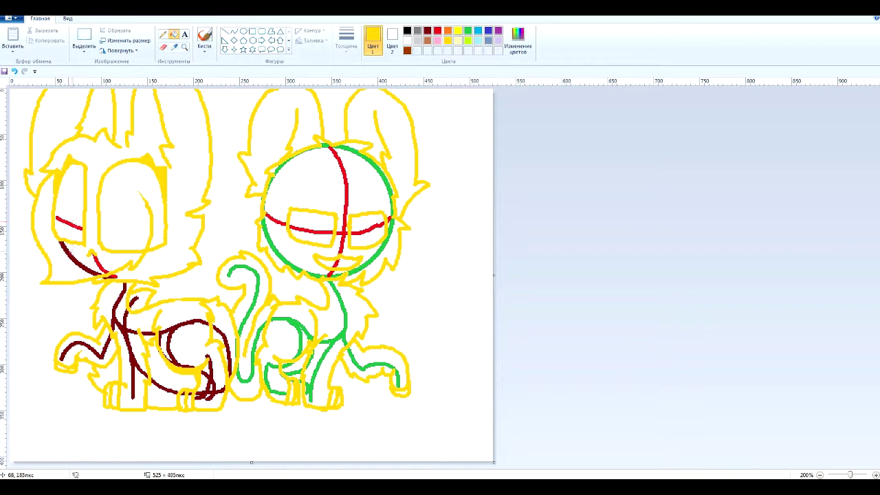
pyautogui.rightClick(73, 258)
pyautogui.rightClick(105, 273)
pyautogui.rightClick(74, 224)
# Clear the dark red construction lines from the left figure's neck, legs and body by filling them with white.
pyautogui.rightClick(115, 319)
pyautogui.rightClick(104, 352)
pyautogui.rightClick(136, 299)
pyautogui.rightClick(154, 333)
pyautogui.rightClick(177, 326)
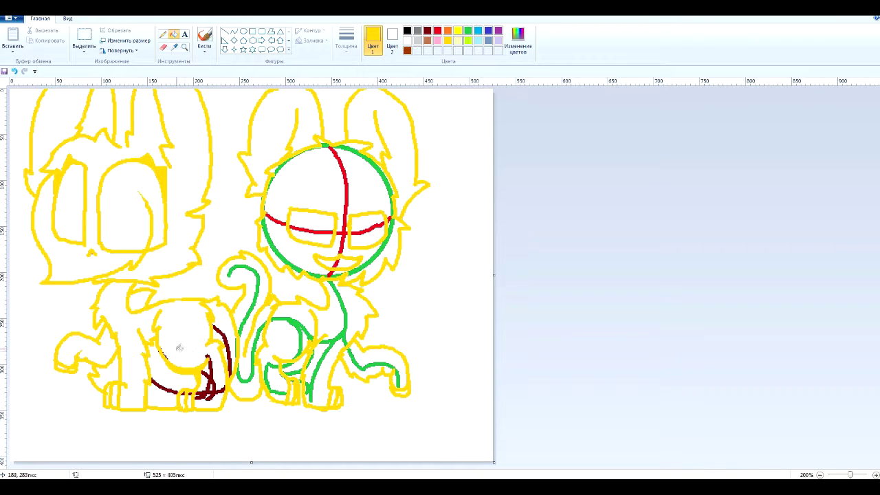
pyautogui.rightClick(210, 383)
pyautogui.rightClick(225, 342)
pyautogui.rightClick(164, 388)
# Clear the green construction lines from the right figure's tail, body and legs by filling them with white.
pyautogui.rightClick(248, 314)
pyautogui.rightClick(252, 365)
pyautogui.rightClick(301, 335)
pyautogui.rightClick(341, 336)
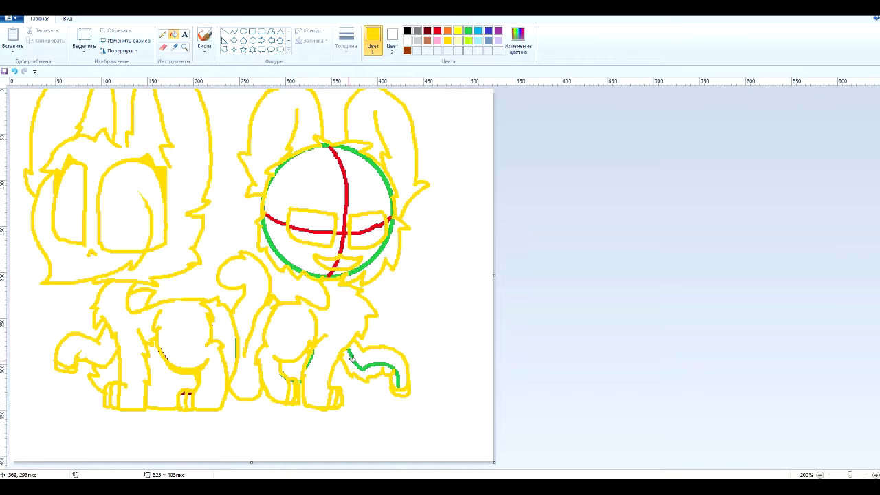
# Clear the green circle and red guide lines from the right figure's head and eyes by filling them with white.
pyautogui.rightClick(302, 270)
pyautogui.rightClick(323, 276)
pyautogui.rightClick(336, 264)
pyautogui.rightClick(343, 241)
pyautogui.rightClick(313, 231)
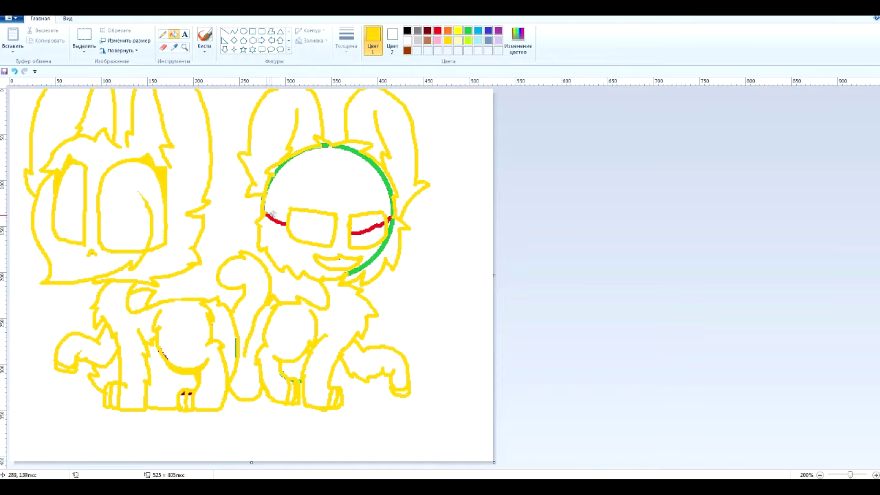
pyautogui.rightClick(274, 221)
pyautogui.rightClick(337, 146)
pyautogui.rightClick(391, 221)
# Draw a rounded, folded wing with feather divisions in light grey across the left figure's flank.
pyautogui.click(184, 47)
pyautogui.click(213, 271)
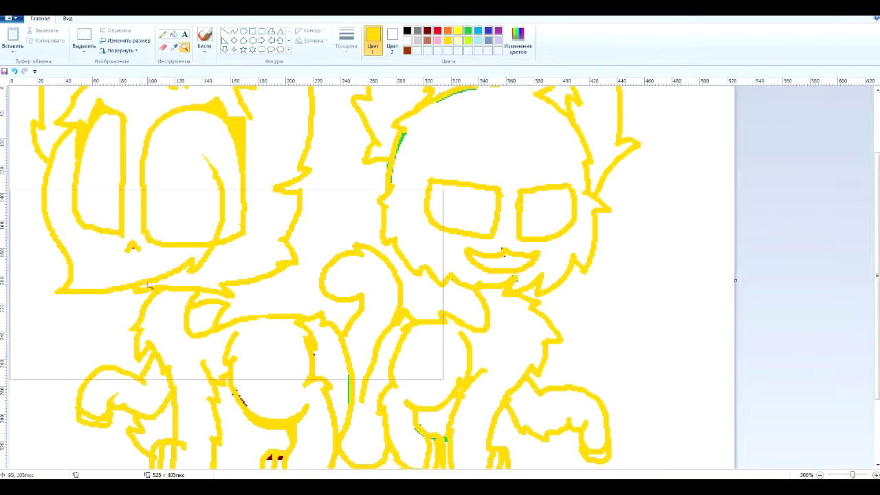
pyautogui.click(286, 302)
pyautogui.click(296, 303)
pyautogui.click(163, 34)
pyautogui.click(417, 40)
pyautogui.moveTo(314, 277)
pyautogui.mouseDown()
pyautogui.moveTo(417, 370)
pyautogui.moveTo(465, 323)
pyautogui.moveTo(394, 275)
pyautogui.moveTo(427, 294)
pyautogui.moveTo(432, 333)
pyautogui.moveTo(385, 337)
pyautogui.mouseUp()
pyautogui.moveTo(408, 296); pyautogui.dragTo(366, 310)
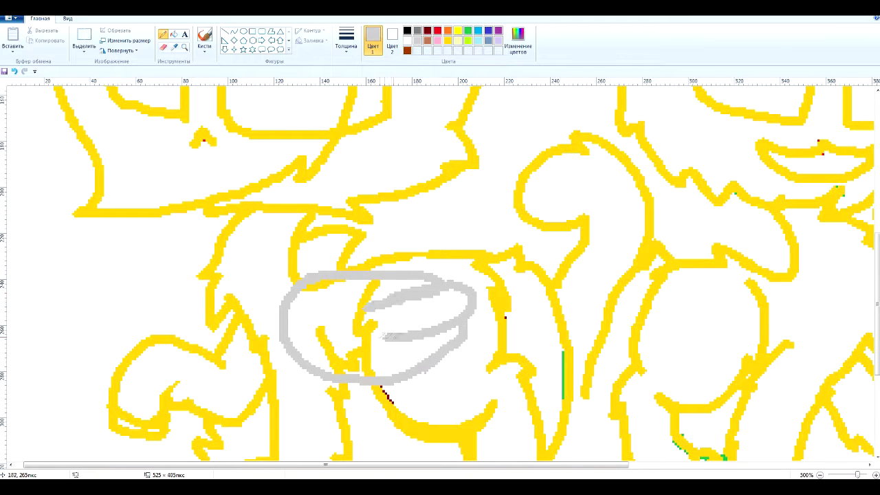
pyautogui.moveTo(383, 353); pyautogui.dragTo(381, 375)
# Remove the gold body lines that run through the left figure's grey wing by filling them with white.
pyautogui.click(174, 35)
pyautogui.rightClick(315, 285)
pyautogui.rightClick(356, 361)
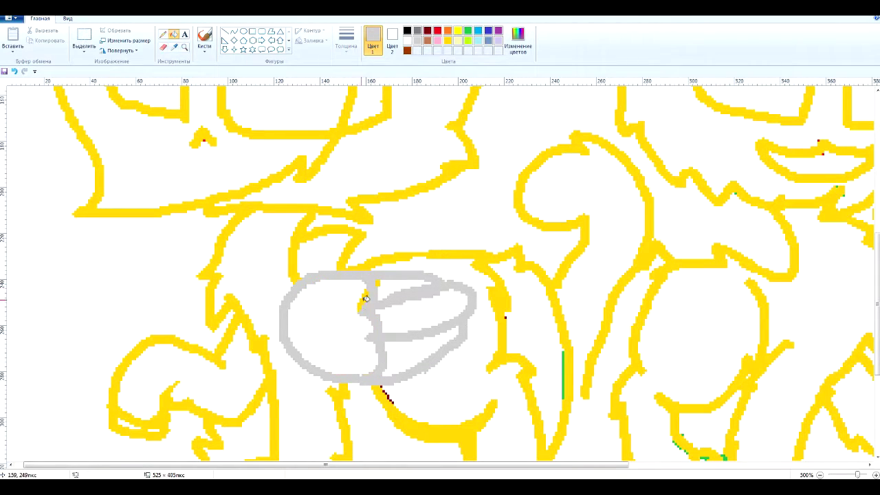
pyautogui.rightClick(364, 300)
pyautogui.rightClick(376, 284)
# Draw a folded, feathered wing in custom dark red on the right figure's flank, with a small grey point in front.
pyautogui.scroll(-3, 382, 358)
pyautogui.moveTo(383, 465); pyautogui.dragTo(562, 465)
pyautogui.click(428, 32)
pyautogui.click(517, 40)
pyautogui.click(349, 307)
pyautogui.click(163, 34)
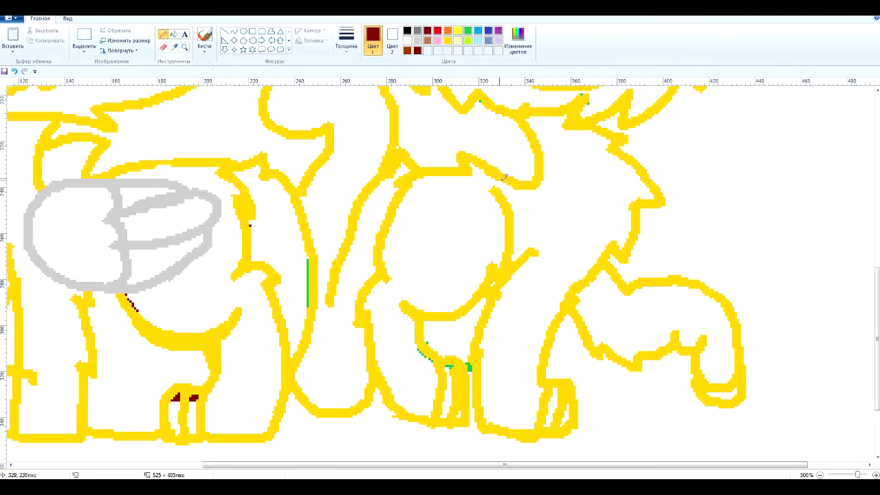
pyautogui.moveTo(540, 182); pyautogui.dragTo(569, 229)
pyautogui.moveTo(549, 260)
pyautogui.mouseDown()
pyautogui.moveTo(442, 214)
pyautogui.moveTo(537, 229)
pyautogui.moveTo(430, 196)
pyautogui.moveTo(540, 184)
pyautogui.moveTo(538, 235)
pyautogui.mouseUp()
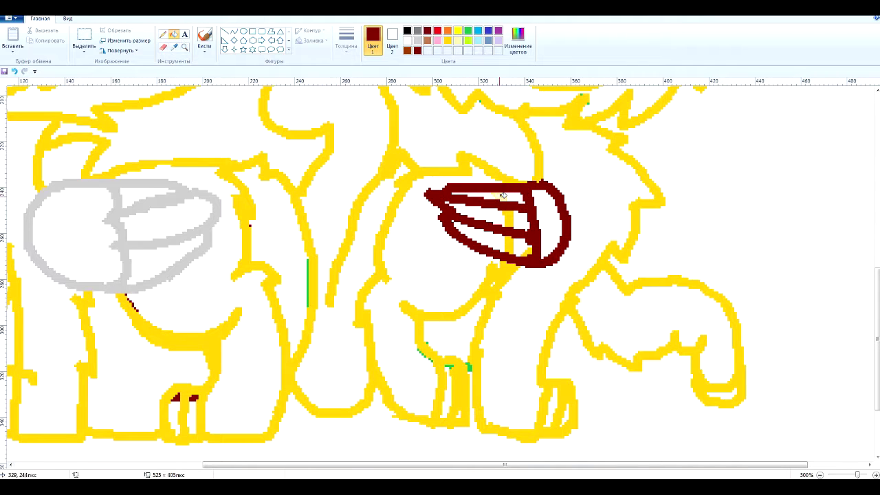
pyautogui.click(417, 31)
pyautogui.moveTo(569, 227)
pyautogui.mouseDown()
pyautogui.moveTo(594, 257)
pyautogui.moveTo(547, 267)
pyautogui.mouseUp()
# Erase the leftover green and dark red specks along the outlines of both figures.
pyautogui.scroll(3, 546, 266)
pyautogui.click(417, 51)
pyautogui.click(185, 47)
pyautogui.rightClick(502, 154)
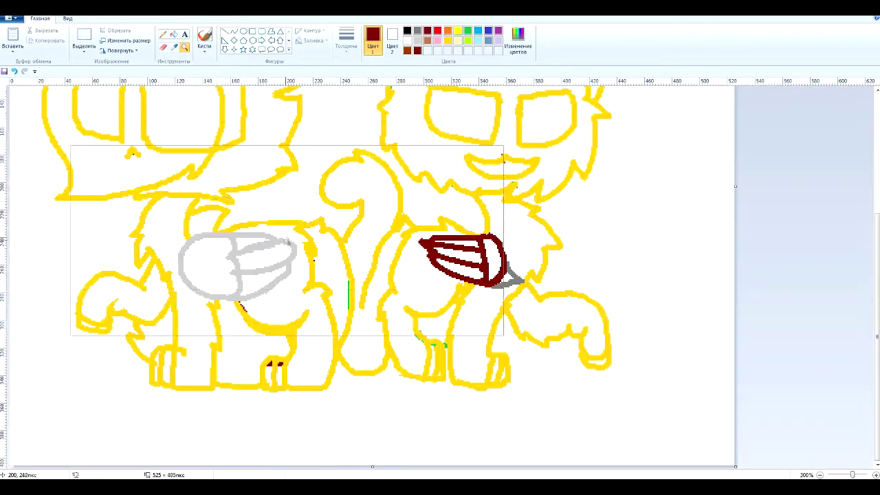
pyautogui.scroll(3, 502, 154)
pyautogui.click(163, 47)
pyautogui.click(468, 30)
pyautogui.click(346, 41)
pyautogui.click(366, 119)
pyautogui.scroll(3, 392, 227)
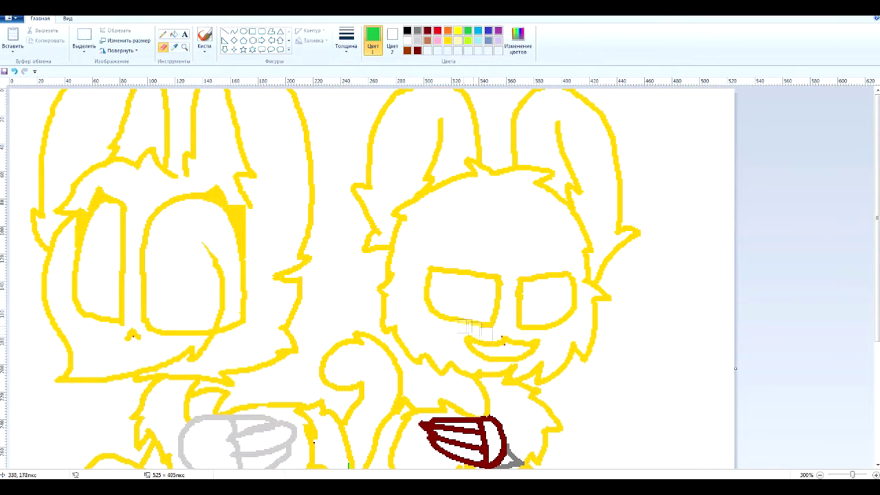
pyautogui.scroll(-6, 467, 333)
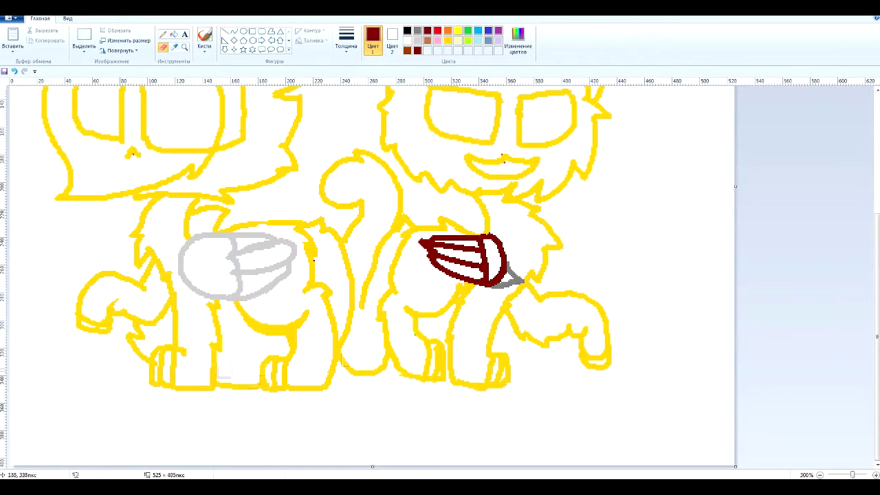
# Erase the remaining specks around the right figure's mouth and hind leg, and touch up the damaged outlines in gold.
pyautogui.scroll(6, 169, 262)
pyautogui.click(163, 33)
pyautogui.click(457, 30)
pyautogui.click(467, 30)
pyautogui.click(163, 47)
pyautogui.scroll(-6, 515, 334)
pyautogui.click(163, 34)
pyautogui.click(457, 30)
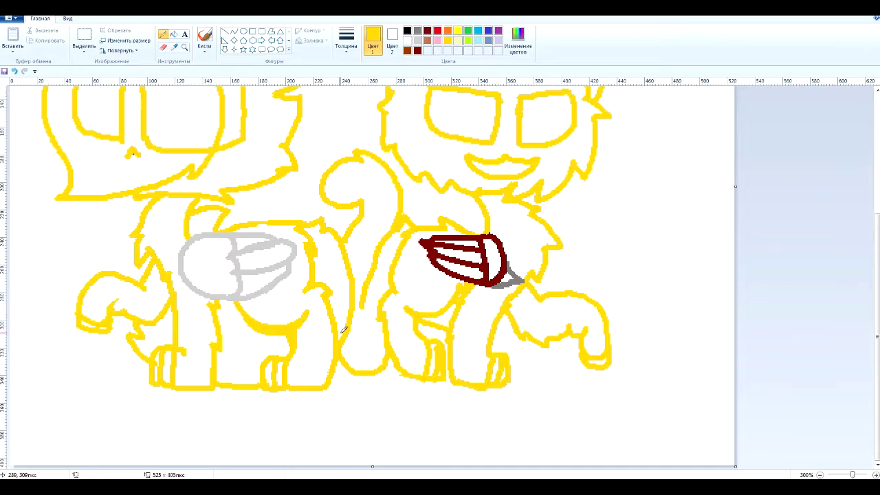
# Recolour the gold outlines, eyes and mouths of both figures brown with the Fill tool.
pyautogui.scroll(6, 188, 224)
pyautogui.click(174, 33)
pyautogui.click(406, 51)
pyautogui.click(176, 174)
pyautogui.click(495, 315)
pyautogui.click(519, 318)
pyautogui.click(505, 339)
pyautogui.click(244, 191)
pyautogui.click(133, 335)
# Touch up the stray gold pixels on the left figure's outlines and iris line in brown.
pyautogui.scroll(-6, 202, 129)
pyautogui.click(184, 47)
pyautogui.doubleClick(154, 282)
pyautogui.click(154, 281)
pyautogui.click(163, 33)
pyautogui.click(346, 40)
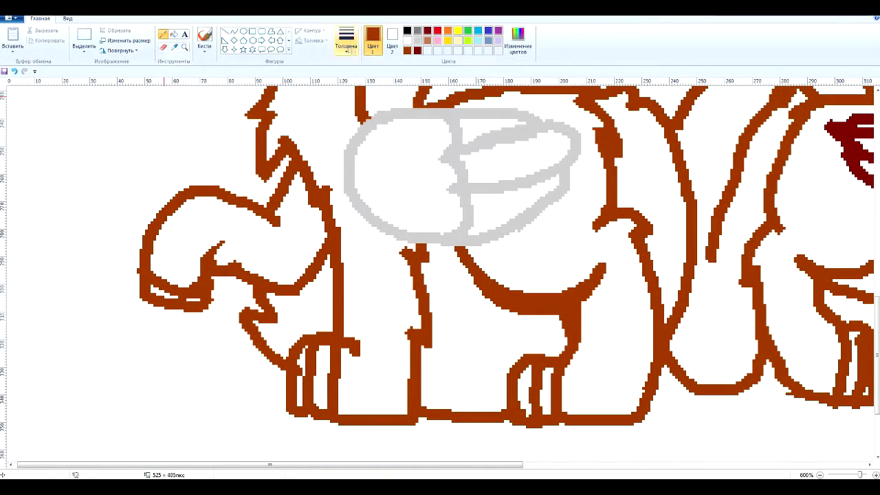
pyautogui.scroll(10, 308, 343)
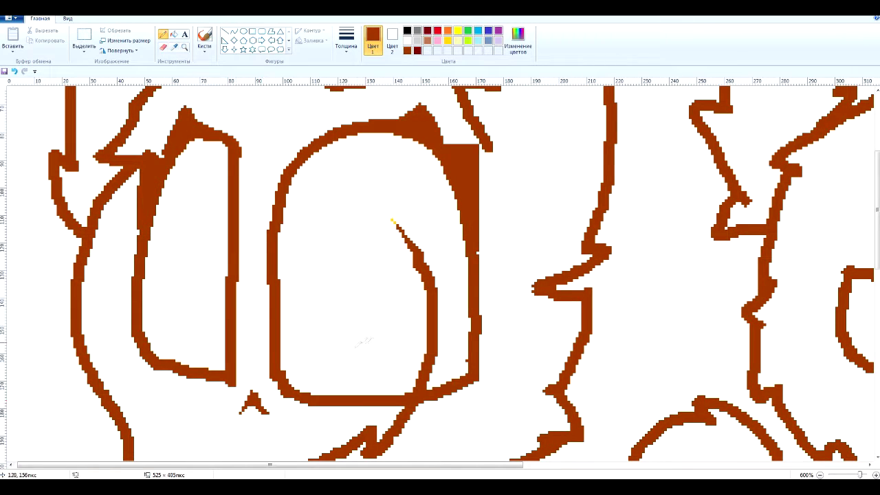
pyautogui.click(174, 33)
pyautogui.click(393, 218)
pyautogui.hotkey('ctrl', 'z')
# Mix a crimson custom colour from pink and draw a tiny nose above the left figure's mouth.
pyautogui.moveTo(405, 465)
pyautogui.mouseDown()
pyautogui.moveTo(684, 465)
pyautogui.moveTo(353, 465)
pyautogui.mouseUp()
pyautogui.click(164, 34)
pyautogui.click(345, 40)
pyautogui.click(437, 41)
pyautogui.click(518, 41)
pyautogui.moveTo(541, 195); pyautogui.dragTo(540, 229)
pyautogui.click(351, 307)
pyautogui.click(184, 48)
pyautogui.click(238, 285)
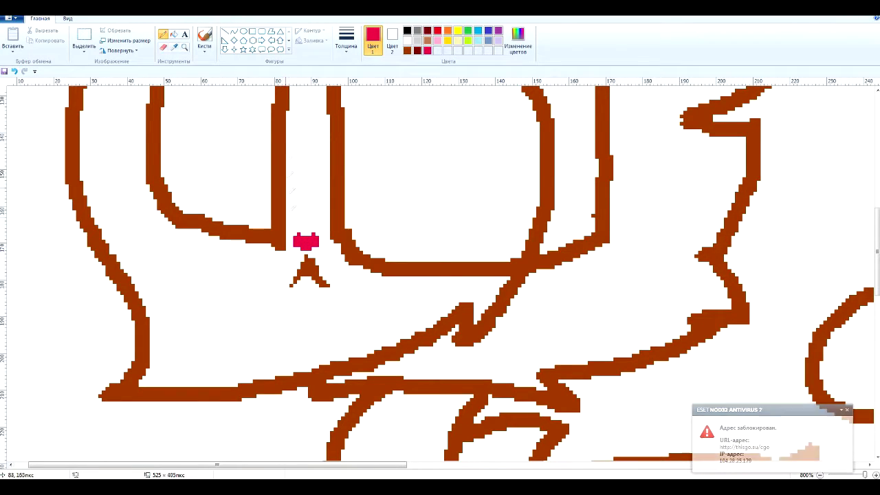
# Draw a small brown nose above the right figure's mouth.
pyautogui.scroll(-6, 302, 225)
pyautogui.scroll(5, 329, 218)
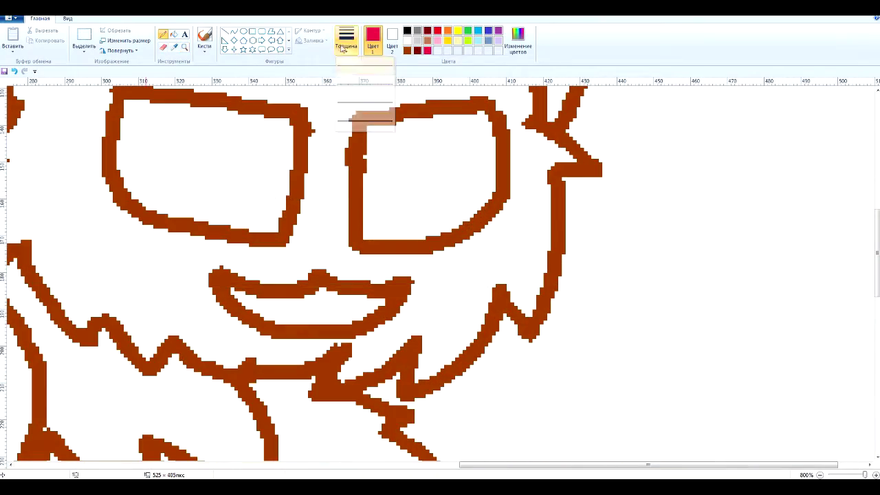
pyautogui.moveTo(308, 257); pyautogui.dragTo(320, 254)
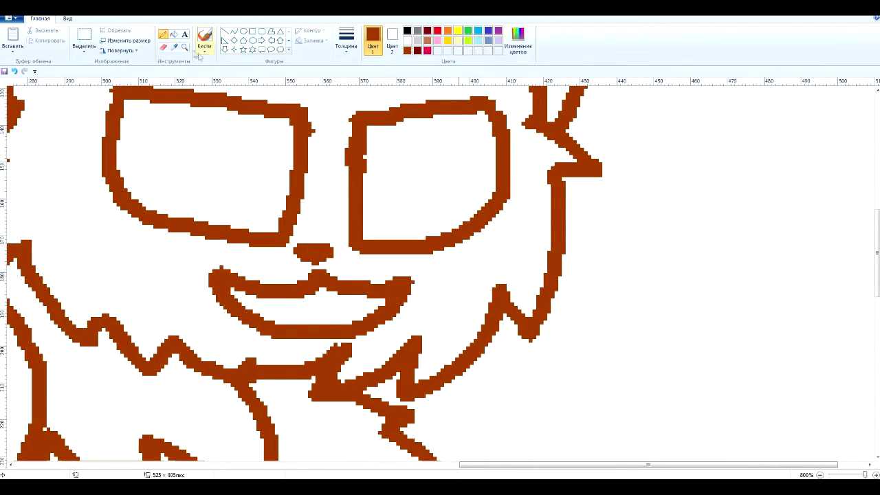
# Recolour the grey and dark red wing outlines and the grey point on both figures brown.
pyautogui.click(184, 48)
pyautogui.rightClick(230, 185)
pyautogui.rightClick(229, 185)
pyautogui.rightClick(230, 185)
pyautogui.click(173, 34)
pyautogui.click(236, 338)
pyautogui.click(449, 336)
pyautogui.click(508, 369)
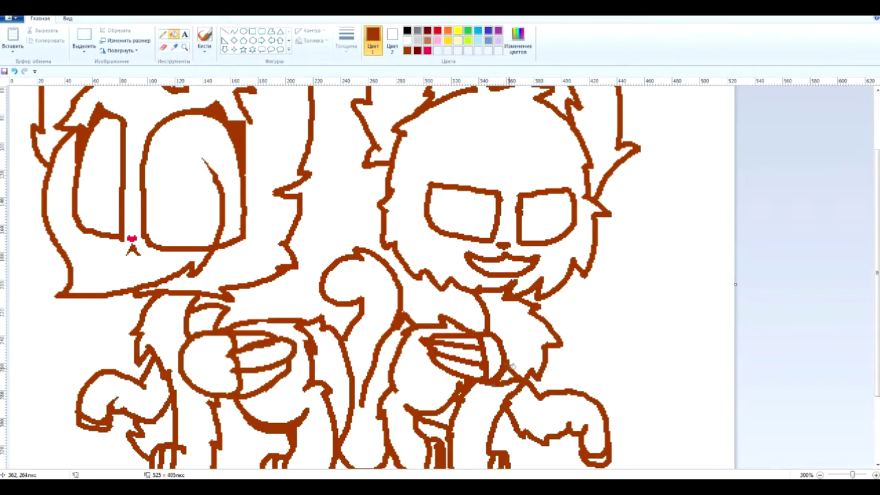
# Mix a custom black and draw thin black and pink lines separating the left figure's ear colours from its head.
pyautogui.scroll(3, 512, 366)
pyautogui.click(184, 47)
pyautogui.click(224, 184)
pyautogui.click(162, 34)
pyautogui.click(346, 41)
pyautogui.click(407, 30)
pyautogui.click(518, 41)
pyautogui.moveTo(541, 268); pyautogui.dragTo(542, 264)
pyautogui.click(349, 309)
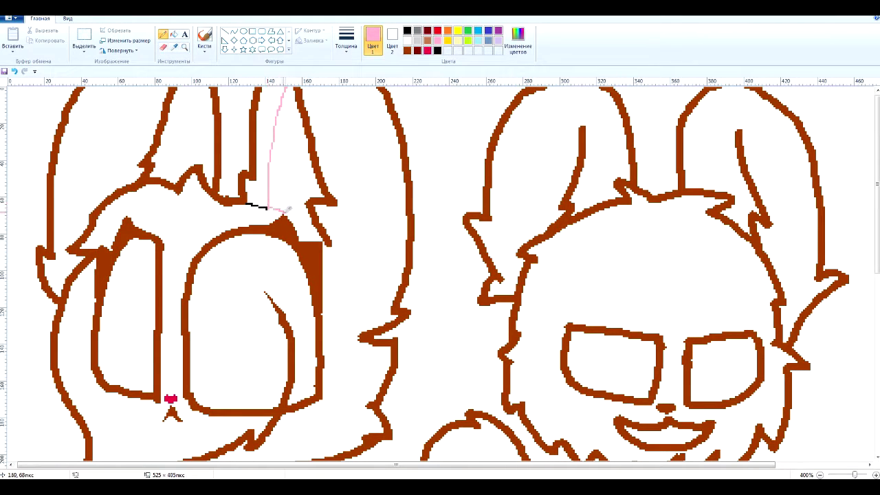
pyautogui.moveTo(328, 245); pyautogui.dragTo(357, 295)
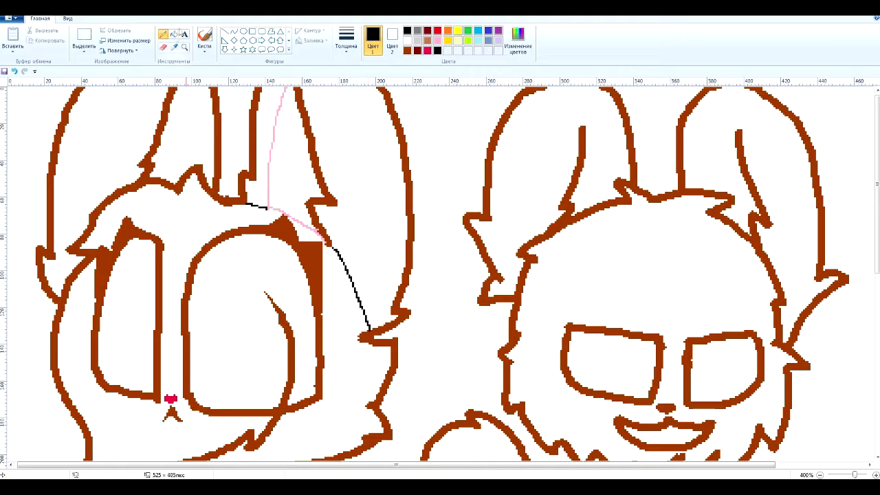
# Fill the left figure's ears black and their inner parts pink, adding a pink boundary line inside the first ear.
pyautogui.click(175, 34)
pyautogui.click(103, 148)
pyautogui.click(437, 41)
pyautogui.click(163, 34)
pyautogui.moveTo(200, 166); pyautogui.dragTo(196, 86)
pyautogui.click(175, 34)
pyautogui.click(178, 141)
pyautogui.click(290, 151)
pyautogui.click(386, 165)
pyautogui.click(262, 148)
pyautogui.click(208, 137)
# Fill the left figure's head and face orange.
pyautogui.scroll(-4, 211, 140)
pyautogui.click(448, 30)
pyautogui.scroll(3, 185, 253)
pyautogui.click(173, 259)
pyautogui.click(336, 275)
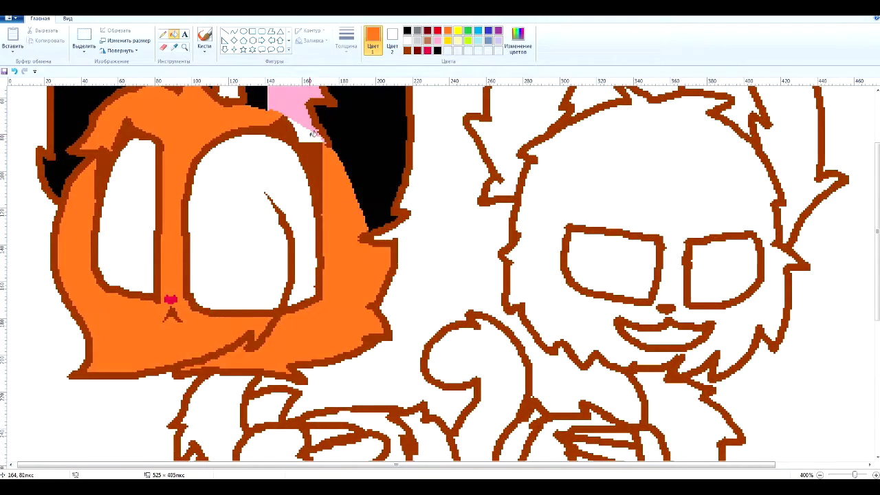
# Fill the left figure's chest, raised front leg, standing front leg and toes orange.
pyautogui.scroll(-3, 313, 134)
pyautogui.click(240, 264)
pyautogui.click(180, 237)
pyautogui.click(203, 285)
pyautogui.click(218, 324)
pyautogui.click(206, 325)
# Fill the fur behind the left figure's front legs black and add a jagged black patch to its belly.
pyautogui.click(407, 30)
pyautogui.click(206, 275)
pyautogui.click(162, 35)
pyautogui.click(174, 34)
pyautogui.click(303, 288)
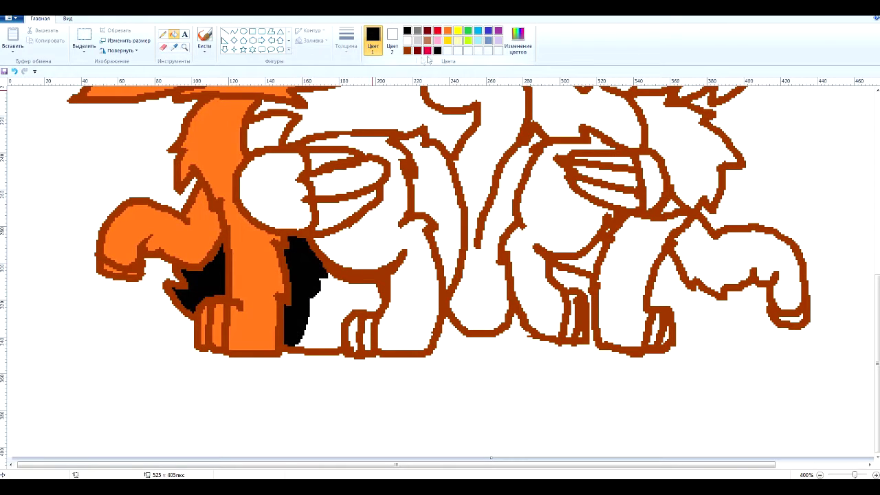
# Fill the left figure's hind leg, toes and rump orange, and colour the small area behind its neck.
pyautogui.click(448, 31)
pyautogui.click(399, 288)
pyautogui.click(354, 336)
pyautogui.click(367, 335)
pyautogui.click(268, 134)
pyautogui.click(263, 135)
pyautogui.click(447, 31)
pyautogui.click(445, 187)
# Colour the left figure's nose crimson and draw a thin curved crimson iris edge in its larger eye.
pyautogui.scroll(4, 443, 199)
pyautogui.click(427, 50)
pyautogui.click(163, 35)
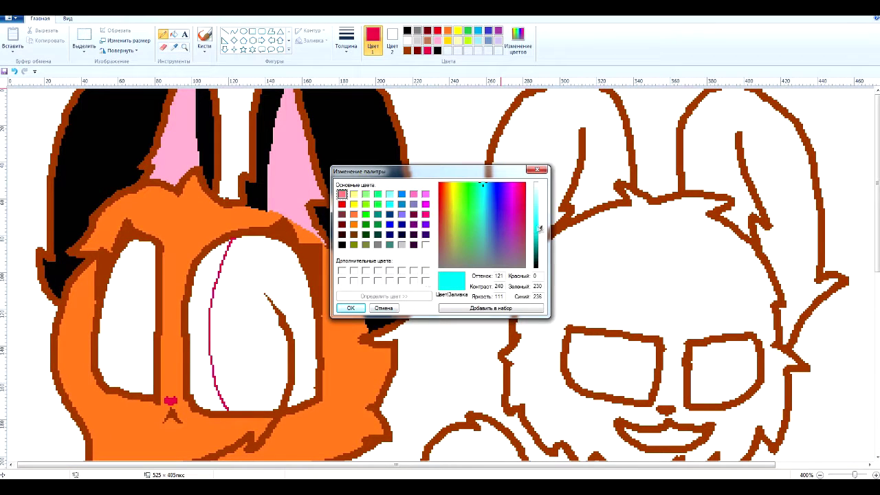
# Outline the smaller eye's iris in custom cyan, then fill that iris cyan and the larger eye's iris crimson.
pyautogui.click(347, 308)
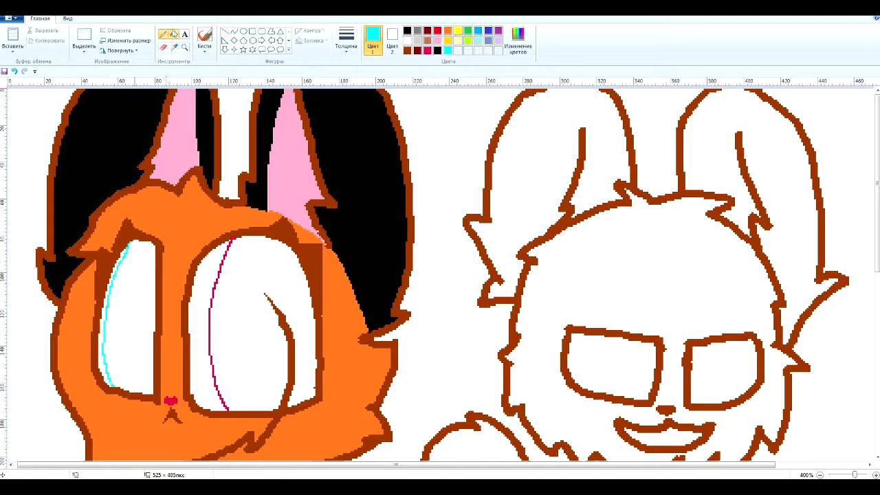
pyautogui.click(174, 34)
pyautogui.click(137, 309)
pyautogui.click(428, 50)
pyautogui.click(251, 337)
# Draw an oval pupil about 37 × 63 px in the larger eye, fill it black and retouch the brown outline.
pyautogui.click(184, 47)
pyautogui.doubleClick(199, 282)
pyautogui.click(243, 31)
pyautogui.click(341, 48)
pyautogui.moveTo(359, 235)
pyautogui.mouseDown()
pyautogui.moveTo(422, 384)
pyautogui.moveTo(465, 408)
pyautogui.mouseUp()
pyautogui.moveTo(428, 321); pyautogui.dragTo(439, 317)
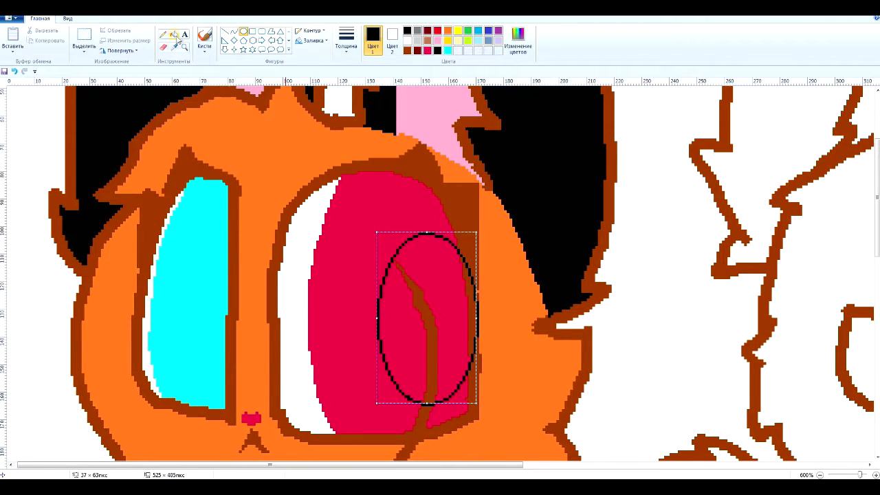
pyautogui.click(174, 33)
pyautogui.click(440, 316)
pyautogui.click(407, 50)
pyautogui.click(163, 33)
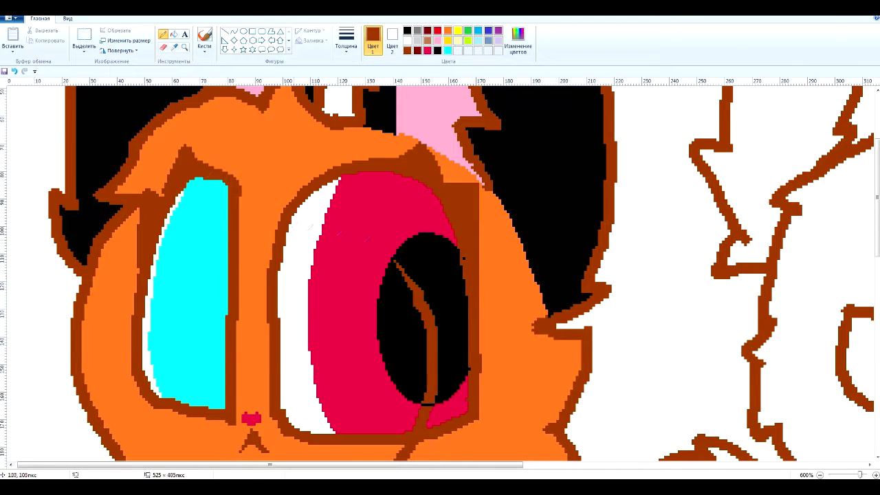
# Draw a jagged black line across the larger eye's crimson iris and fill the area above it black.
pyautogui.click(407, 30)
pyautogui.click(225, 31)
pyautogui.click(174, 33)
pyautogui.click(355, 258)
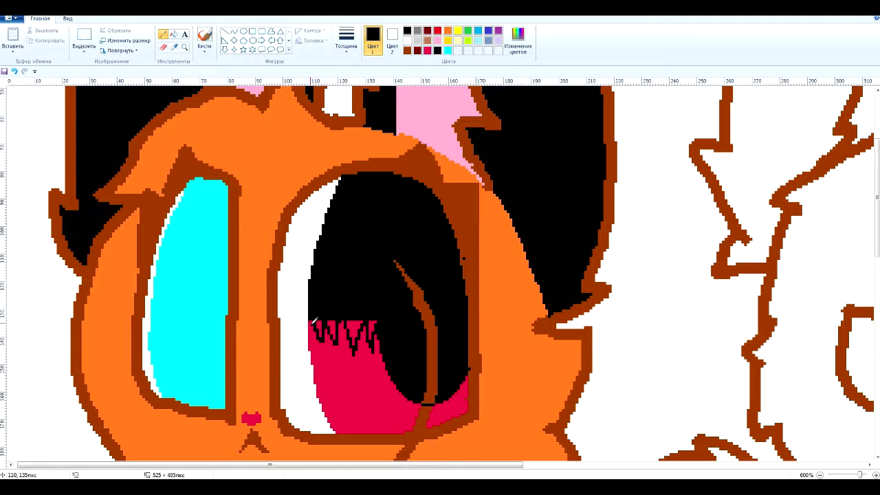
pyautogui.click(174, 33)
pyautogui.click(326, 328)
pyautogui.click(355, 331)
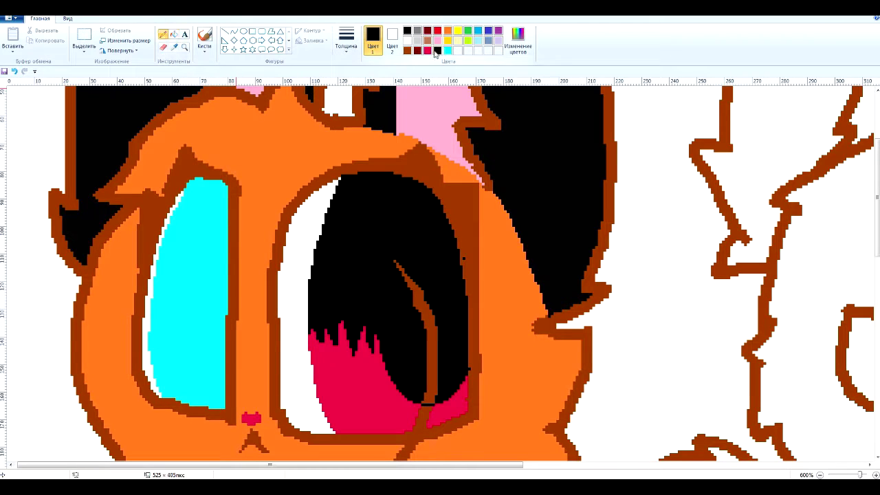
# Draw an oval pupil over the inner side of the smaller cyan eye and fill it black.
pyautogui.click(244, 31)
pyautogui.moveTo(180, 225); pyautogui.dragTo(254, 361)
pyautogui.moveTo(180, 294); pyautogui.dragTo(189, 294)
pyautogui.moveTo(223, 275)
pyautogui.mouseDown()
pyautogui.moveTo(223, 290)
pyautogui.moveTo(223, 273)
pyautogui.mouseUp()
pyautogui.click(174, 33)
pyautogui.click(207, 302)
# Cover the pupil oval's black line on the smaller eye's outline with brown.
pyautogui.click(163, 34)
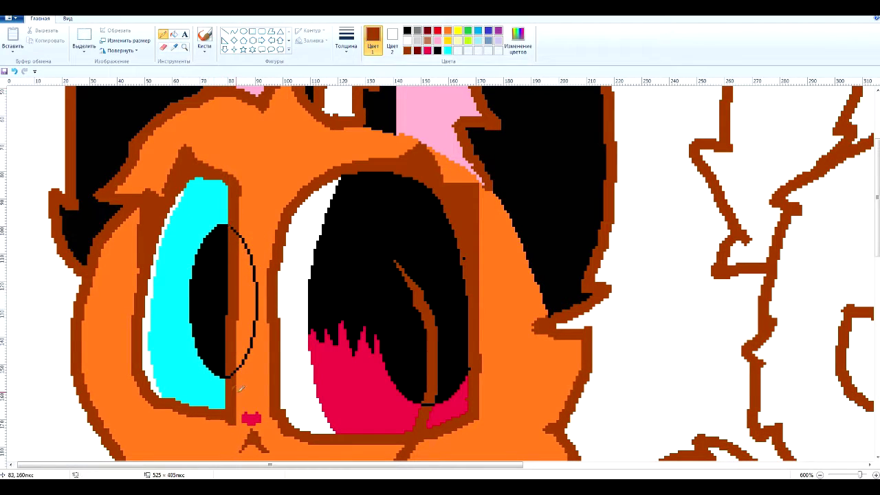
pyautogui.click(163, 47)
pyautogui.click(393, 39)
pyautogui.click(407, 50)
pyautogui.moveTo(221, 235); pyautogui.dragTo(227, 305)
pyautogui.click(14, 71)
pyautogui.click(346, 40)
pyautogui.click(363, 67)
pyautogui.click(373, 42)
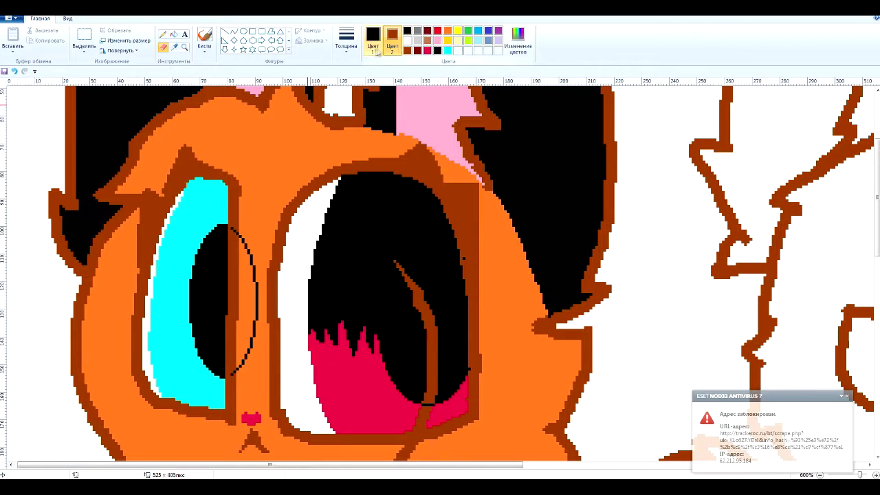
pyautogui.click(392, 41)
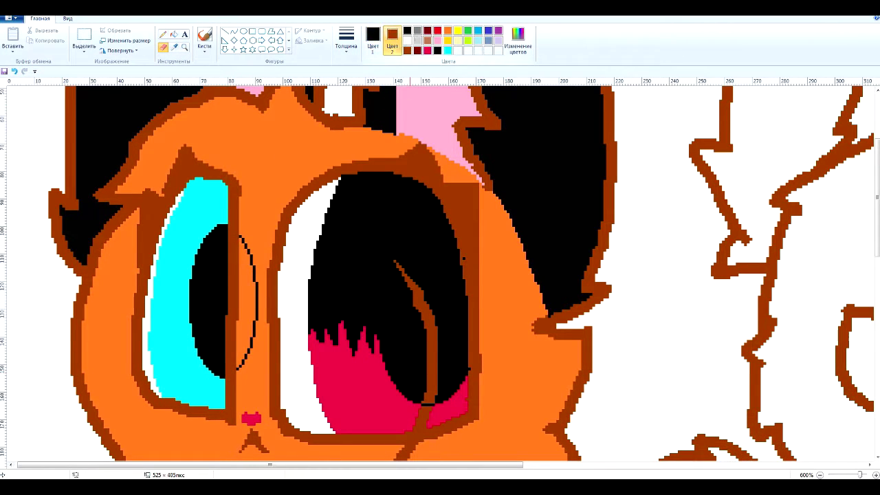
# Paint over the pupil oval's remaining overhang between the eyes with orange.
pyautogui.click(447, 30)
pyautogui.click(346, 39)
pyautogui.click(362, 122)
pyautogui.moveTo(246, 227); pyautogui.dragTo(247, 376)
# Reset the second colour to white, draw a jagged black edge across the cyan iris and fill above it black.
pyautogui.click(163, 33)
pyautogui.click(406, 40)
pyautogui.click(374, 48)
pyautogui.click(346, 42)
pyautogui.click(361, 67)
pyautogui.moveTo(190, 320); pyautogui.dragTo(185, 334)
pyautogui.click(174, 33)
pyautogui.click(197, 216)
# Retouch the brown facial line where the black pupil outline crosses it in the larger eye.
pyautogui.scroll(-3, 196, 213)
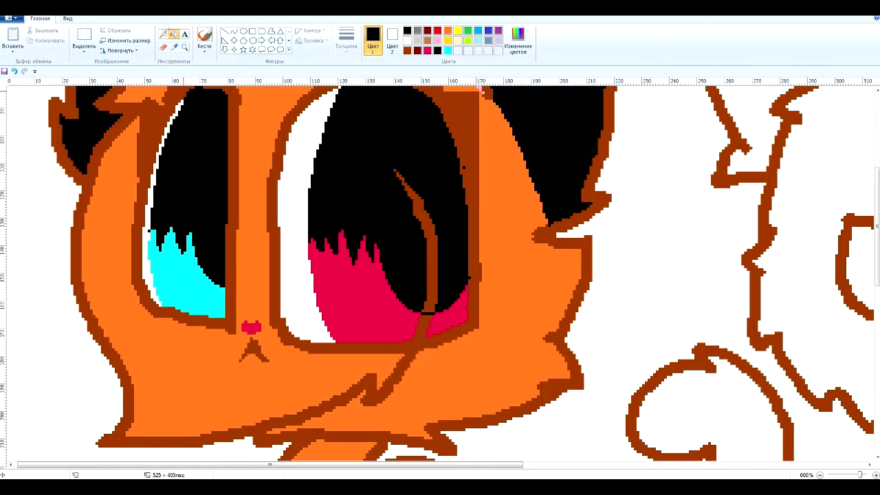
pyautogui.click(163, 34)
pyautogui.click(407, 51)
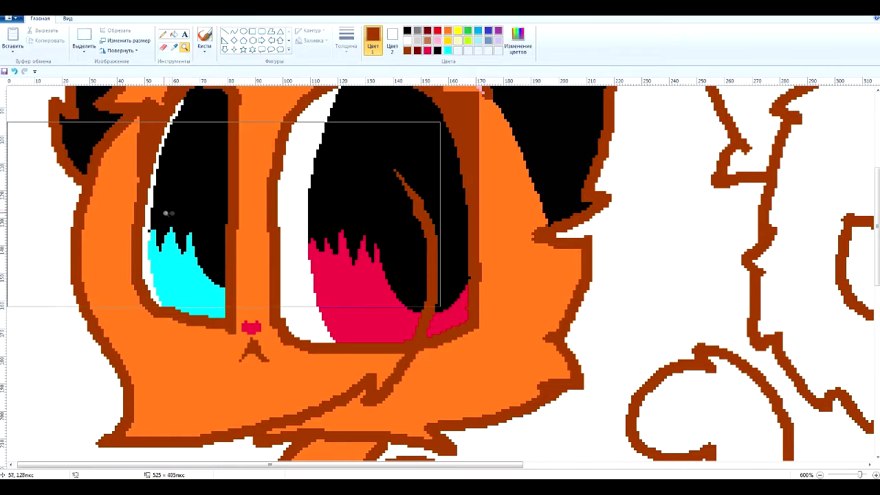
# Soften the jagged black edges in both of the left figure's irises with a soft black brush.
pyautogui.scroll(2, 309, 207)
pyautogui.click(204, 38)
pyautogui.click(205, 85)
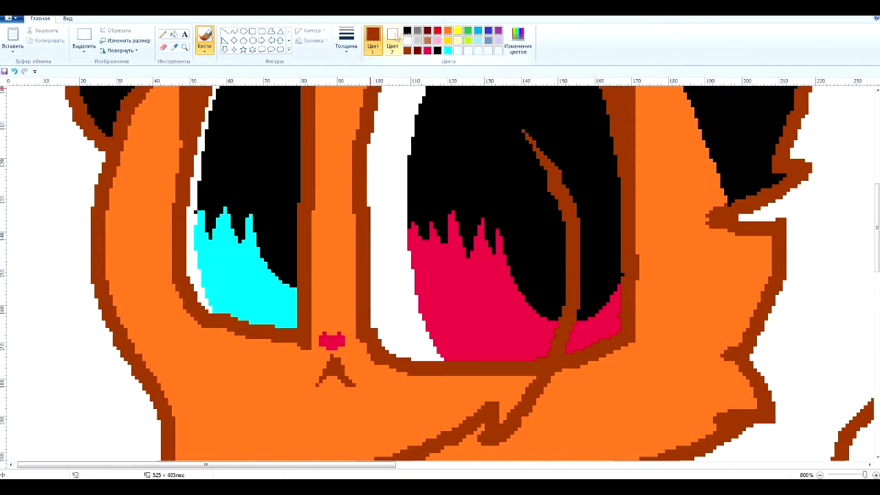
pyautogui.moveTo(416, 237)
pyautogui.mouseDown()
pyautogui.moveTo(498, 244)
pyautogui.moveTo(420, 258)
pyautogui.moveTo(414, 213)
pyautogui.mouseUp()
pyautogui.moveTo(234, 248)
pyautogui.mouseDown()
pyautogui.moveTo(230, 226)
pyautogui.moveTo(196, 215)
pyautogui.moveTo(202, 239)
pyautogui.mouseUp()
# Clean the black brush smudges off the white of the left figure's larger eye.
pyautogui.click(163, 34)
pyautogui.click(347, 40)
pyautogui.click(361, 66)
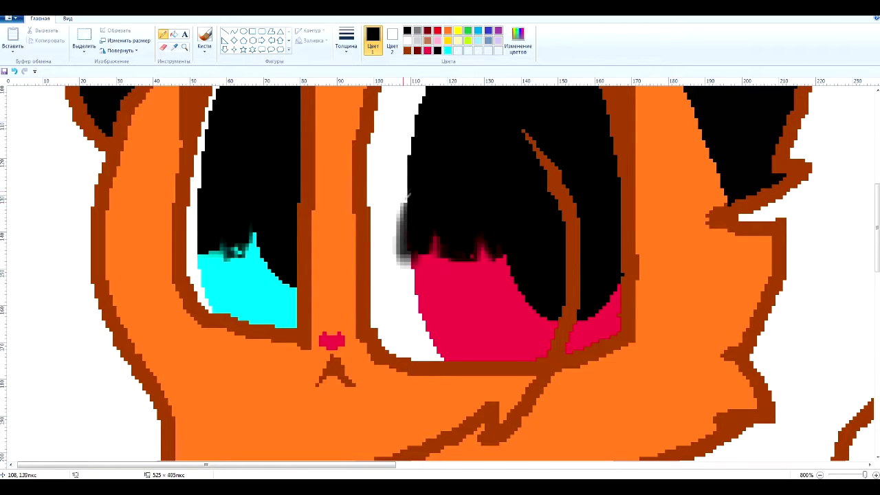
pyautogui.click(347, 42)
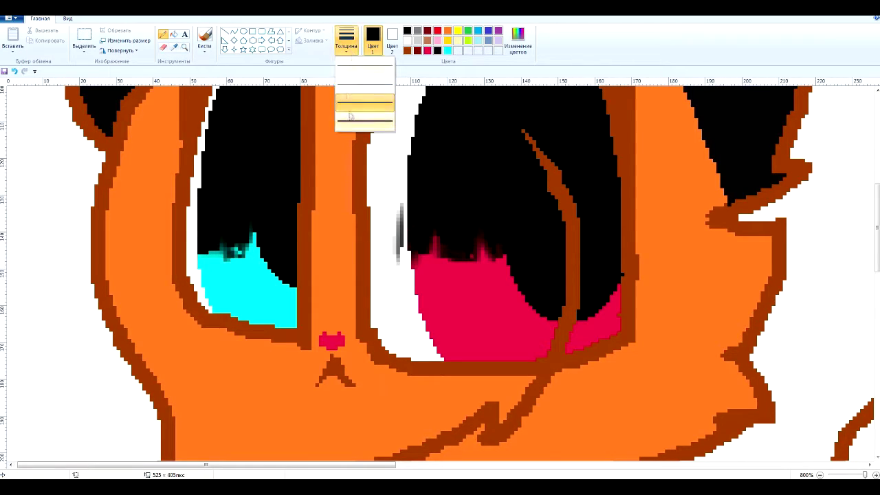
pyautogui.click(361, 103)
pyautogui.moveTo(400, 206); pyautogui.dragTo(397, 243)
pyautogui.scroll(2, 381, 227)
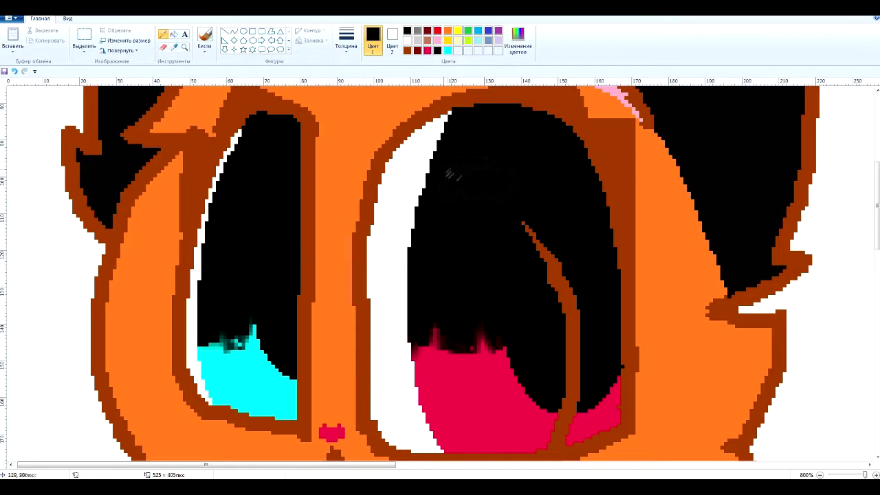
# Mix lighter shades of crimson and cyan and add a small highlight dot to each of the left figure's irises.
pyautogui.click(173, 33)
pyautogui.click(163, 35)
pyautogui.click(427, 50)
pyautogui.click(518, 41)
pyautogui.moveTo(540, 228); pyautogui.dragTo(539, 206)
pyautogui.click(351, 307)
pyautogui.click(598, 416)
pyautogui.click(447, 50)
pyautogui.click(518, 41)
pyautogui.press('Return')
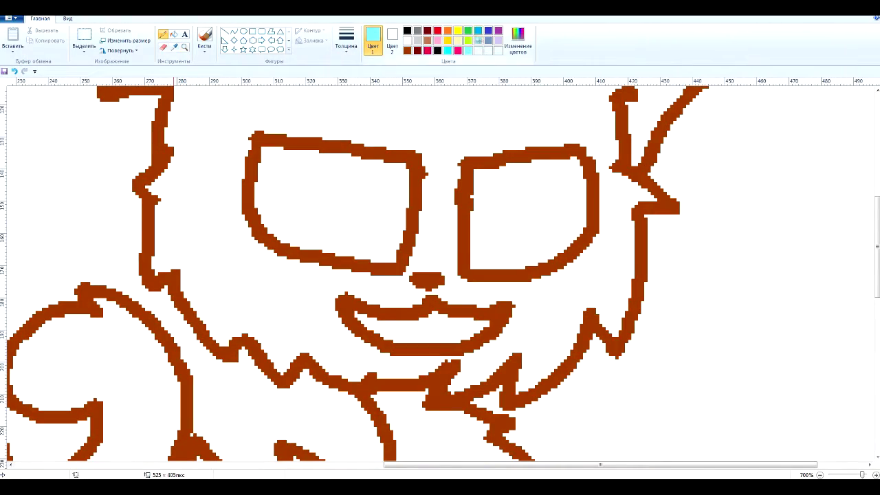
# Mix a bright green, draw curved iris edges in both of the right figure's eyes and fill the irises.
pyautogui.click(468, 31)
pyautogui.click(519, 42)
pyautogui.click(469, 183)
pyautogui.click(350, 307)
pyautogui.moveTo(377, 161); pyautogui.dragTo(372, 257)
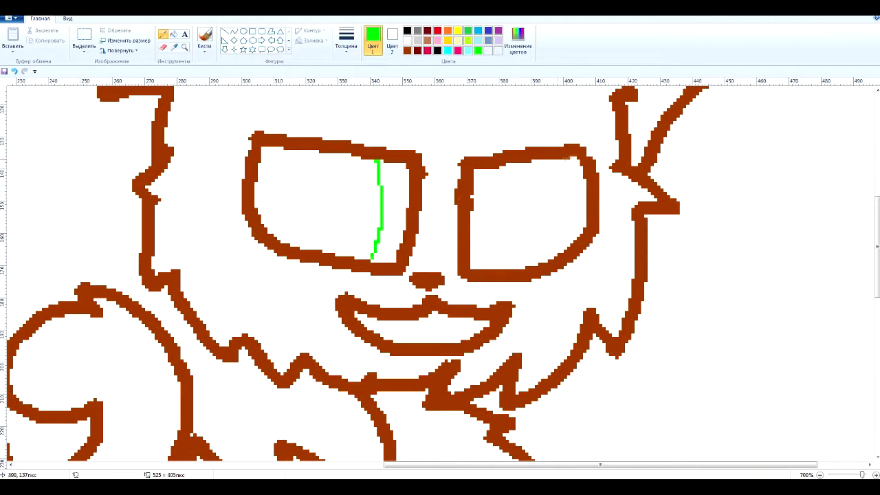
pyautogui.hotkey('ctrl', 'z')
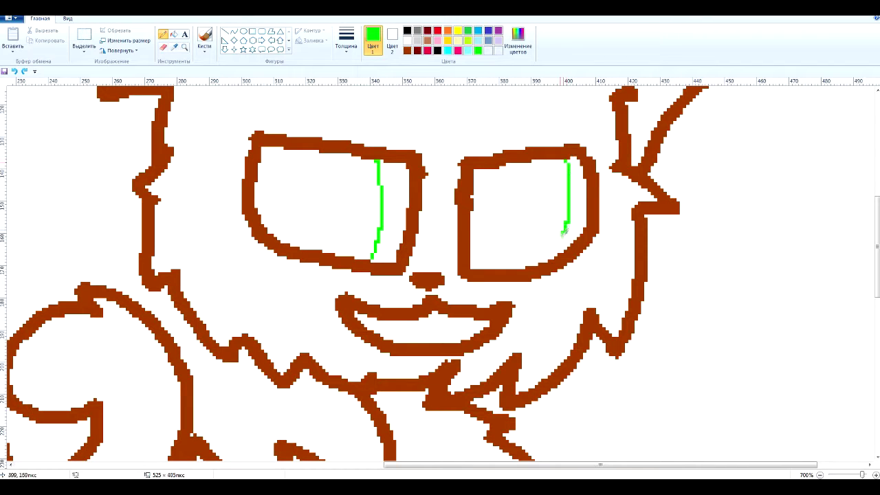
pyautogui.moveTo(562, 231); pyautogui.dragTo(562, 256)
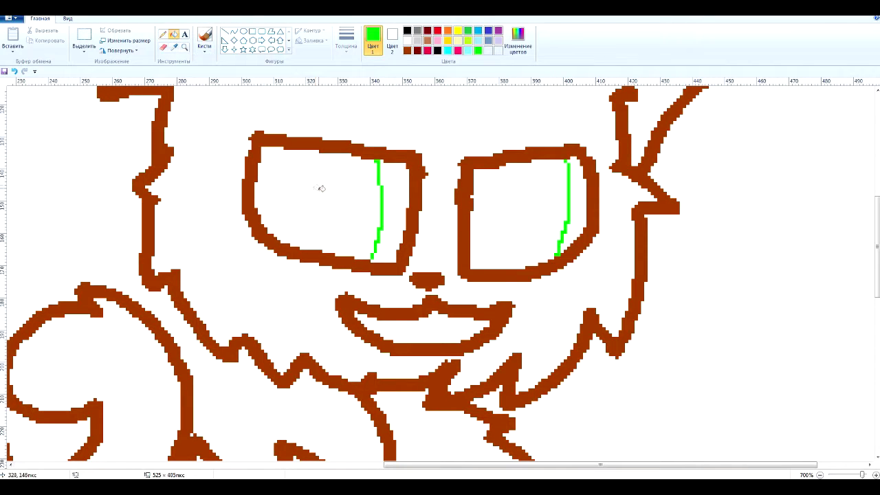
# Draw an oval pupil over the same side of each of the right figure's eyes and fill both black.
pyautogui.moveTo(251, 159)
pyautogui.mouseDown()
pyautogui.moveTo(304, 295)
pyautogui.moveTo(328, 285)
pyautogui.moveTo(319, 318)
pyautogui.mouseUp()
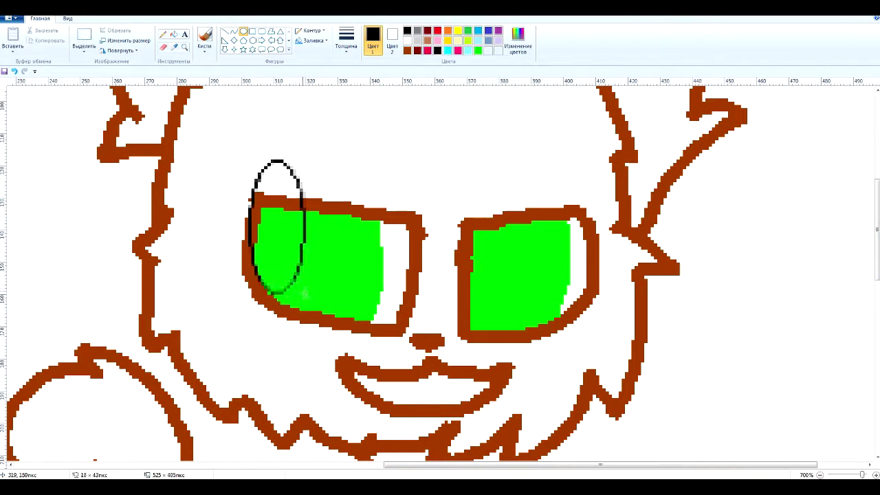
pyautogui.moveTo(470, 172)
pyautogui.mouseDown()
pyautogui.moveTo(520, 339)
pyautogui.moveTo(541, 349)
pyautogui.mouseUp()
pyautogui.moveTo(494, 279); pyautogui.dragTo(472, 283)
pyautogui.click(174, 34)
pyautogui.click(287, 258)
pyautogui.click(492, 275)
# Cover the black oval lines on the right figure's brown eye outlines with brown.
pyautogui.click(406, 51)
pyautogui.click(163, 35)
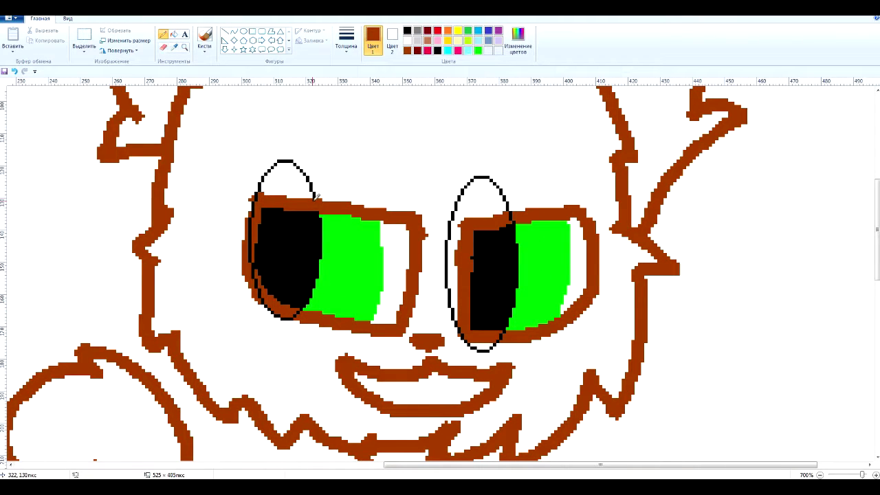
pyautogui.rightClick(407, 50)
pyautogui.click(406, 31)
pyautogui.click(163, 47)
pyautogui.click(346, 43)
pyautogui.click(368, 103)
pyautogui.moveTo(248, 196); pyautogui.dragTo(250, 282)
# Erase the pupil ovals' overhang outside the right figure's eyes with white and tidy the pupil fill.
pyautogui.click(406, 41)
pyautogui.click(345, 43)
pyautogui.click(366, 118)
pyautogui.moveTo(314, 184); pyautogui.dragTo(274, 176)
pyautogui.moveTo(492, 197)
pyautogui.mouseDown()
pyautogui.moveTo(438, 260)
pyautogui.moveTo(496, 362)
pyautogui.mouseUp()
pyautogui.click(174, 34)
pyautogui.click(472, 328)
pyautogui.click(846, 389)
# Draw jagged black lines across both green irises and fill the areas above them black.
pyautogui.click(163, 34)
pyautogui.moveTo(323, 261)
pyautogui.mouseDown()
pyautogui.moveTo(346, 248)
pyautogui.moveTo(382, 247)
pyautogui.mouseUp()
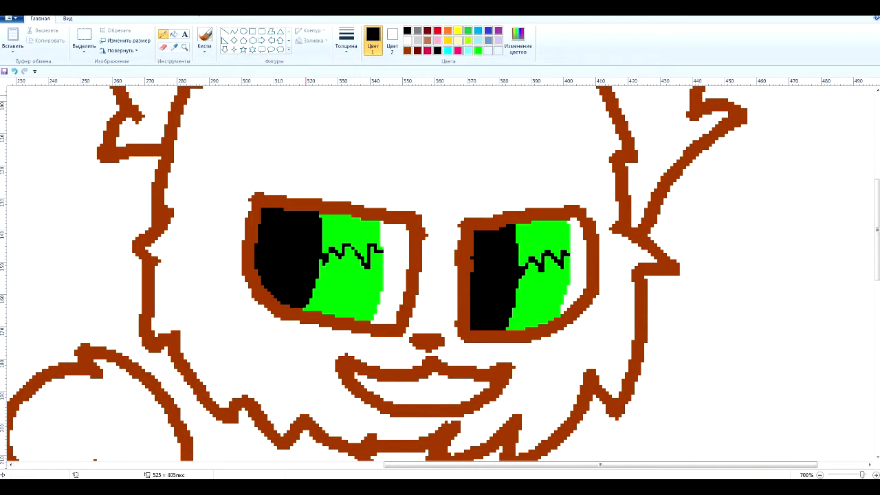
pyautogui.click(174, 34)
pyautogui.click(352, 233)
pyautogui.click(542, 240)
# Soften the jagged black edges in both green irises with a thick soft brush.
pyautogui.click(205, 36)
pyautogui.click(345, 42)
pyautogui.click(365, 121)
pyautogui.click(328, 264)
pyautogui.moveTo(374, 258); pyautogui.dragTo(367, 230)
pyautogui.moveTo(323, 272)
pyautogui.mouseDown()
pyautogui.moveTo(374, 282)
pyautogui.moveTo(385, 275)
pyautogui.mouseUp()
pyautogui.moveTo(525, 264)
pyautogui.mouseDown()
pyautogui.moveTo(553, 288)
pyautogui.moveTo(559, 281)
pyautogui.moveTo(526, 274)
pyautogui.mouseUp()
# Erase the black brush spill from the whites of the right figure's eyes and touch up the iris edge.
pyautogui.click(163, 48)
pyautogui.click(346, 41)
pyautogui.click(363, 85)
pyautogui.moveTo(390, 236); pyautogui.dragTo(393, 276)
pyautogui.click(346, 42)
pyautogui.click(364, 67)
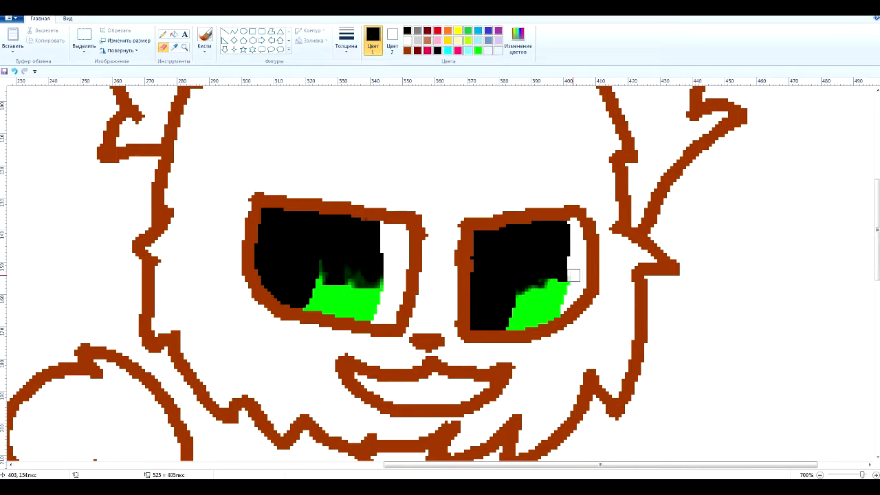
pyautogui.click(205, 37)
pyautogui.moveTo(560, 270); pyautogui.dragTo(573, 277)
pyautogui.click(163, 47)
pyautogui.click(436, 51)
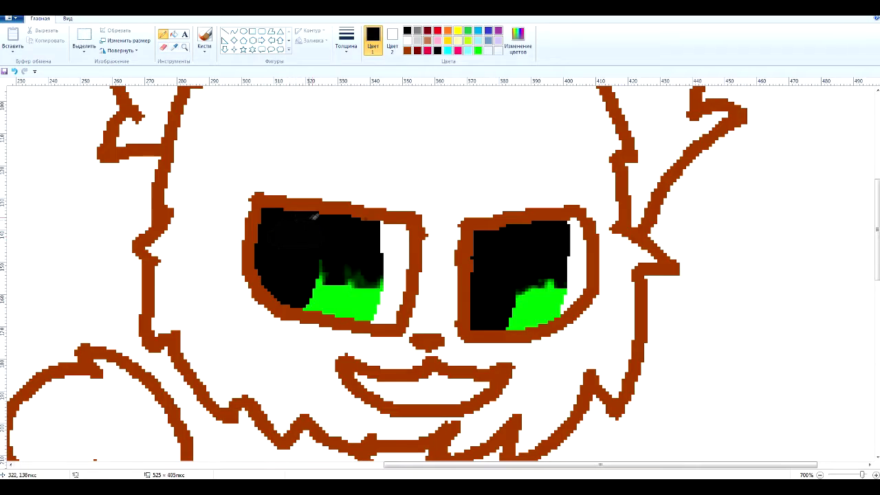
# Mix a lighter green and add a small highlight dot to each of the right figure's irises.
pyautogui.click(477, 51)
pyautogui.click(517, 41)
pyautogui.moveTo(540, 226); pyautogui.dragTo(541, 211)
pyautogui.click(350, 308)
pyautogui.click(360, 307)
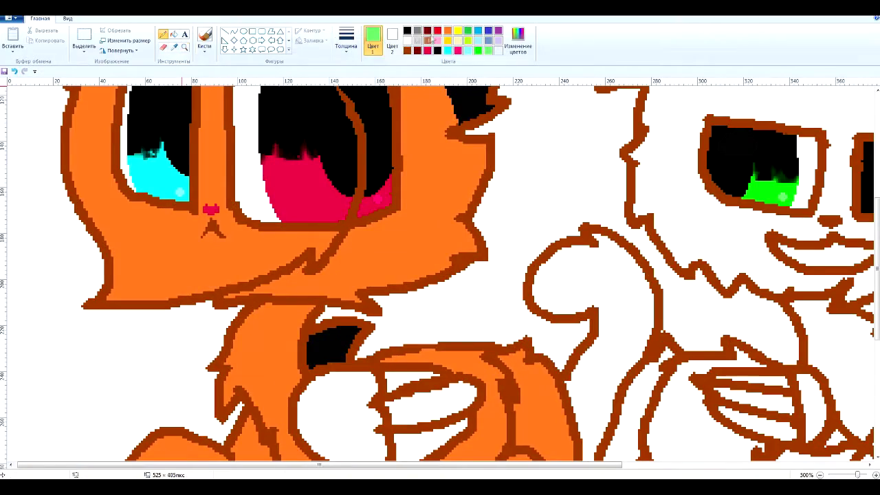
# Draw round black spots on both of the left figure's cheeks and fill them.
pyautogui.moveTo(314, 241)
pyautogui.mouseDown()
pyautogui.moveTo(297, 256)
pyautogui.moveTo(318, 254)
pyautogui.mouseUp()
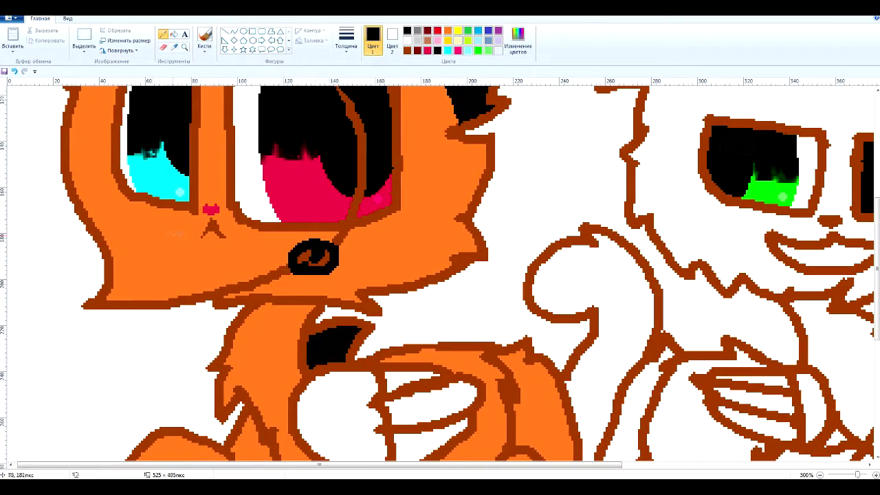
pyautogui.moveTo(169, 235)
pyautogui.mouseDown()
pyautogui.moveTo(178, 267)
pyautogui.moveTo(171, 235)
pyautogui.mouseUp()
pyautogui.click(174, 35)
pyautogui.click(159, 251)
pyautogui.click(163, 34)
pyautogui.click(407, 50)
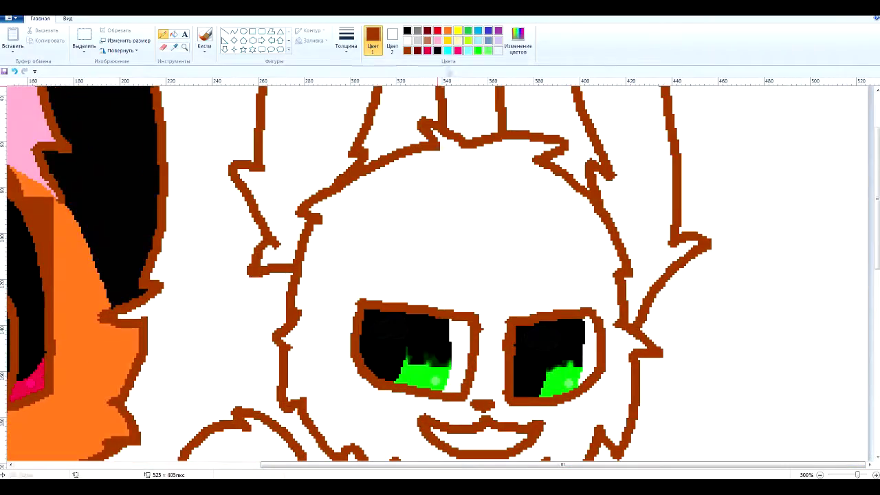
# Fill both of the right figure's ears black.
pyautogui.click(346, 42)
pyautogui.click(174, 33)
pyautogui.click(323, 171)
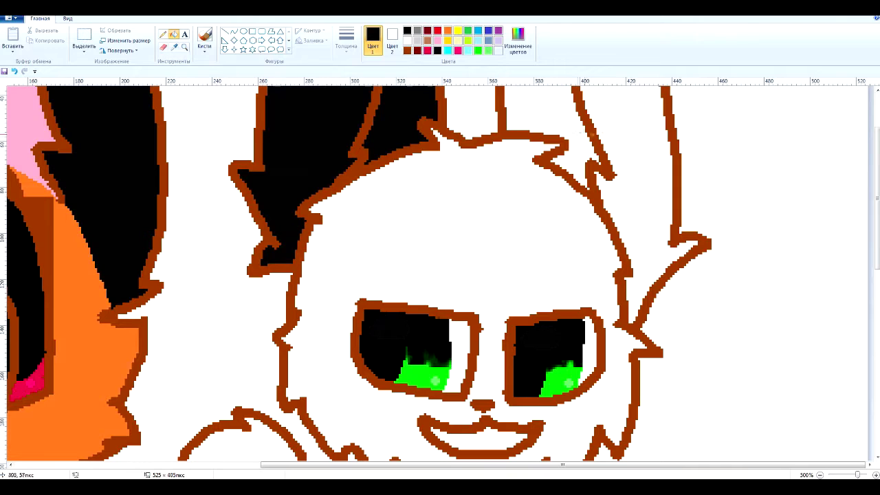
pyautogui.click(557, 122)
# Draw curved pink inner-ear edges in both of the right figure's ears and fill the inner ears pink.
pyautogui.scroll(2, 557, 121)
pyautogui.click(163, 34)
pyautogui.click(437, 40)
pyautogui.moveTo(379, 137); pyautogui.dragTo(413, 163)
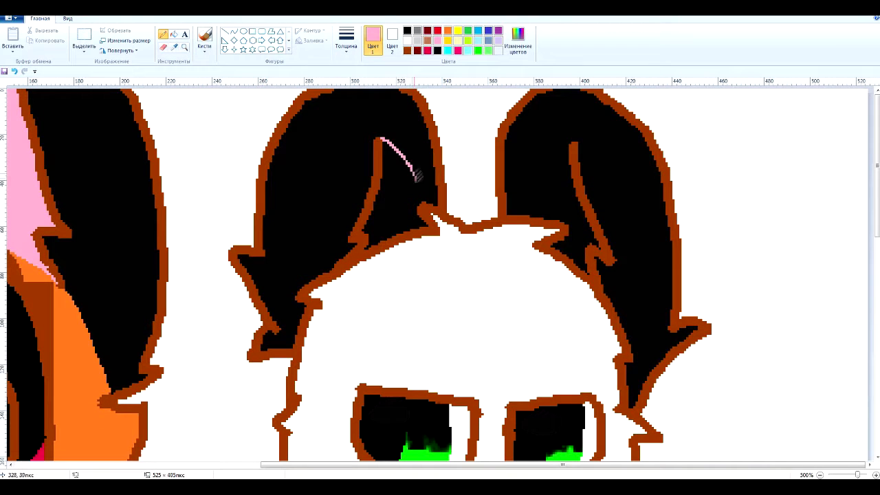
pyautogui.click(173, 34)
pyautogui.click(398, 199)
pyautogui.click(603, 246)
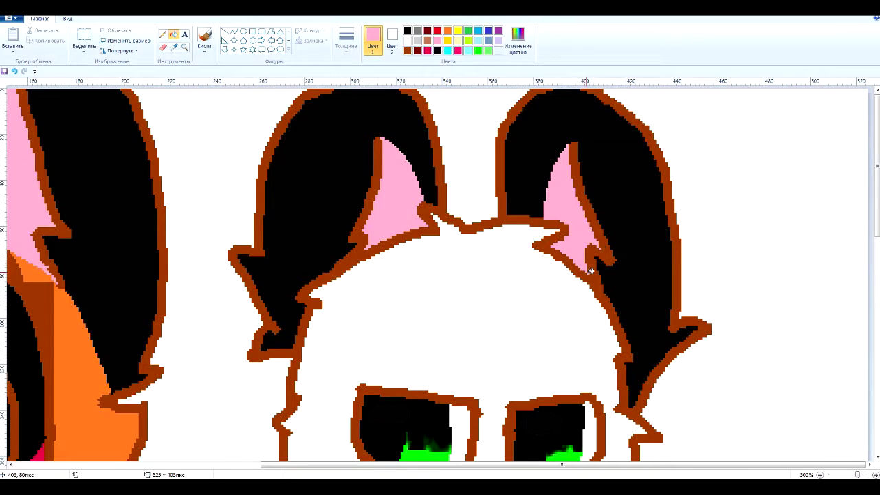
# Draw two pointed black stripe outlines on each side of the right figure's face.
pyautogui.scroll(-4, 590, 270)
pyautogui.click(407, 30)
pyautogui.click(163, 34)
pyautogui.moveTo(310, 225); pyautogui.dragTo(300, 297)
pyautogui.scroll(-2, 288, 240)
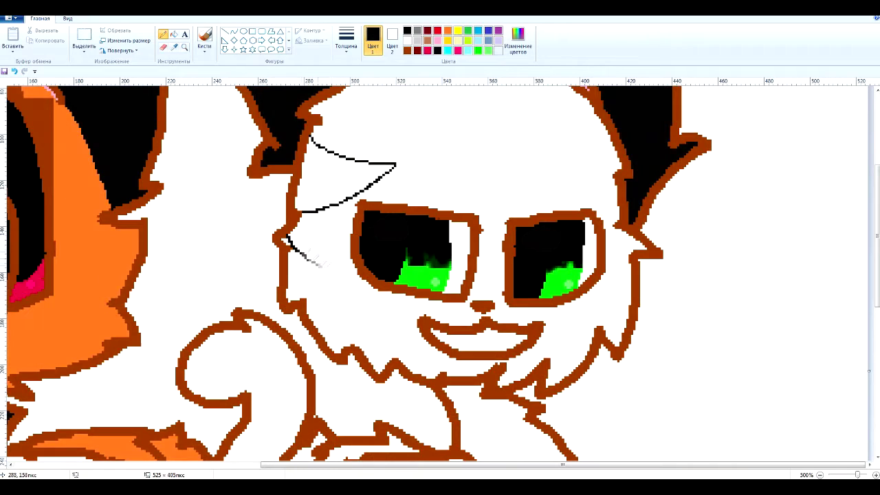
pyautogui.moveTo(289, 240)
pyautogui.mouseDown()
pyautogui.moveTo(351, 276)
pyautogui.moveTo(306, 306)
pyautogui.mouseUp()
pyautogui.moveTo(617, 204); pyautogui.dragTo(615, 218)
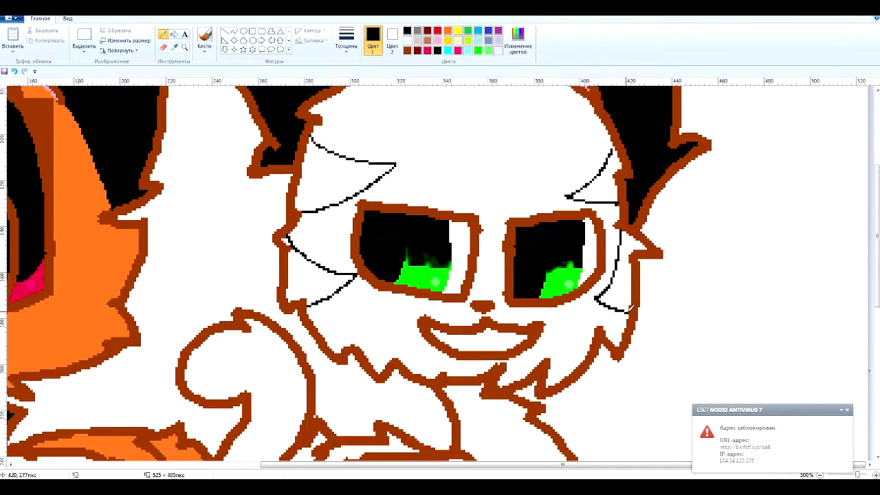
# Close the gap in the stripe outlines and fill the stripes on both sides of the right figure's face black.
pyautogui.click(174, 34)
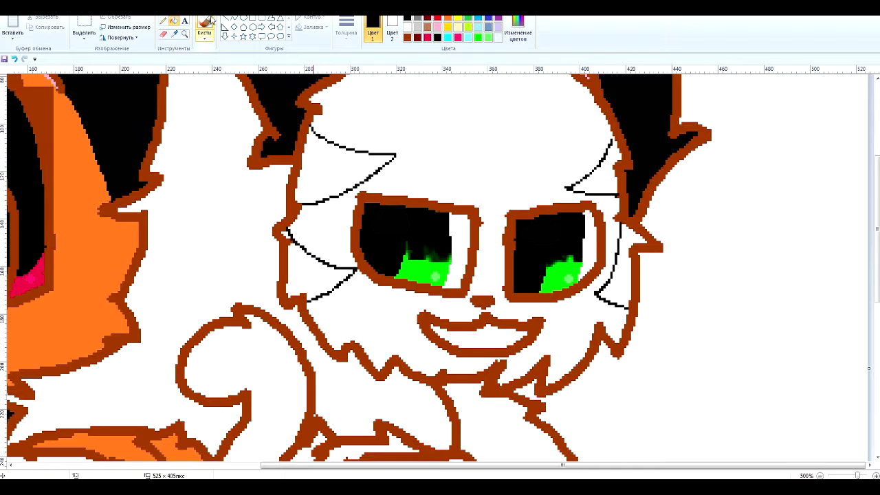
pyautogui.click(327, 186)
pyautogui.click(313, 274)
pyautogui.click(610, 179)
pyautogui.hotkey('ctrl', 'z')
pyautogui.click(164, 22)
pyautogui.click(174, 25)
pyautogui.click(605, 180)
pyautogui.click(620, 271)
# Mix a custom dark red and fill the sections of the right figure's wing with it.
pyautogui.scroll(-5, 618, 271)
pyautogui.click(163, 25)
pyautogui.click(174, 25)
pyautogui.click(418, 22)
pyautogui.click(417, 42)
pyautogui.click(517, 31)
pyautogui.moveTo(540, 243); pyautogui.dragTo(540, 232)
pyautogui.click(351, 306)
pyautogui.click(467, 211)
pyautogui.click(412, 205)
pyautogui.click(416, 231)
pyautogui.click(412, 183)
# Draw a pointed black stripe on the right figure's chest, and fill it and the curled tail tip black.
pyautogui.moveTo(452, 212); pyautogui.dragTo(479, 255)
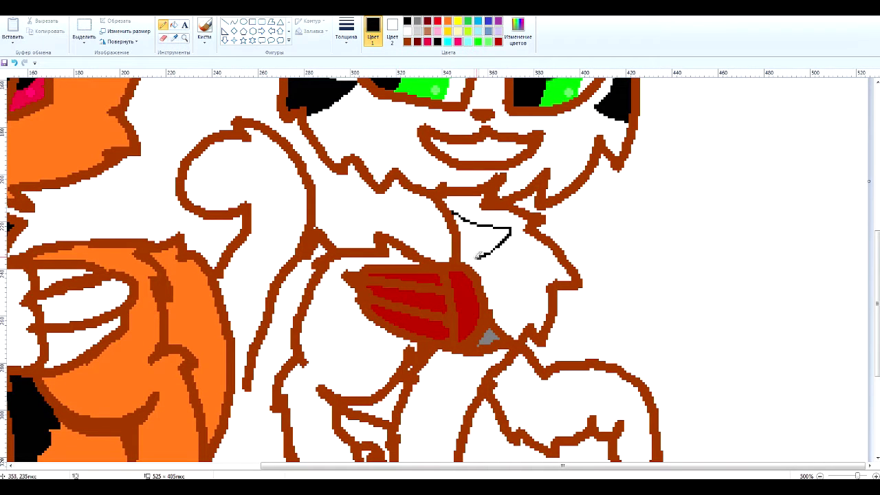
pyautogui.click(174, 25)
pyautogui.click(483, 239)
pyautogui.click(265, 162)
# Draw pointed stripes along the right figure's tail below its tip and fill them black.
pyautogui.scroll(-3, 269, 164)
pyautogui.click(163, 25)
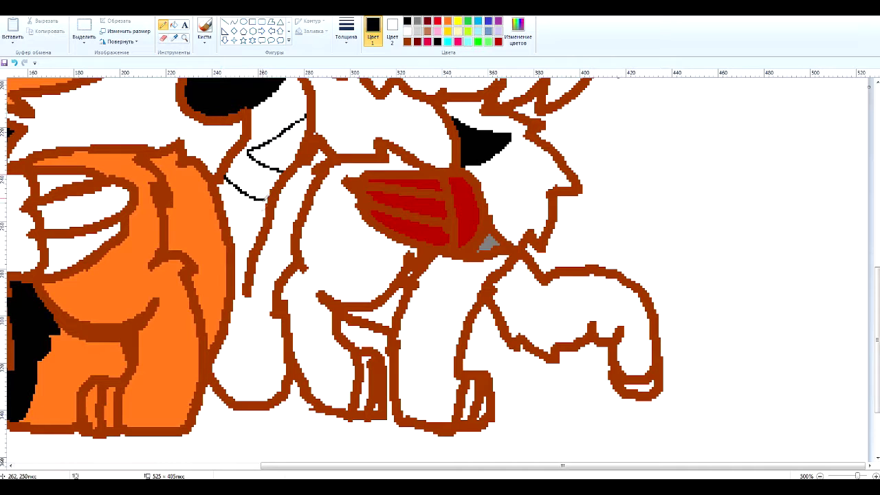
pyautogui.click(173, 25)
pyautogui.click(282, 141)
pyautogui.click(237, 192)
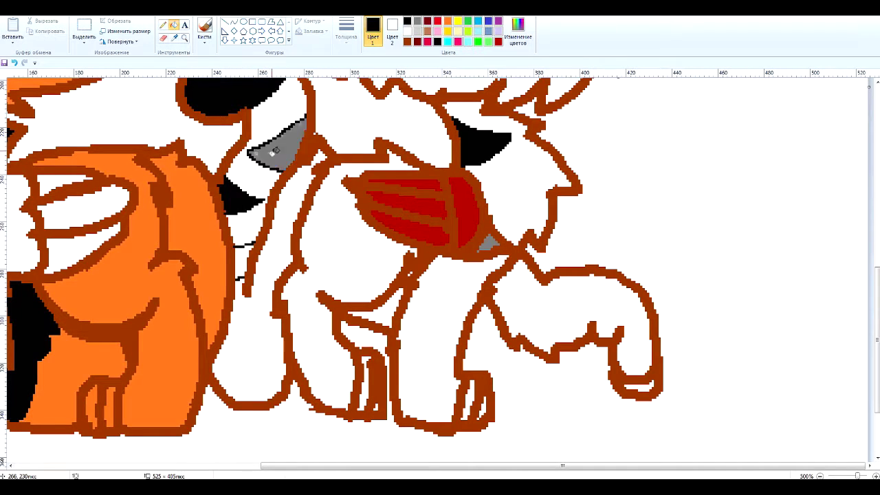
pyautogui.click(242, 264)
# Draw a curved edge across the white foot shape between the two figures and fill its inner side black.
pyautogui.click(163, 25)
pyautogui.moveTo(230, 396); pyautogui.dragTo(269, 315)
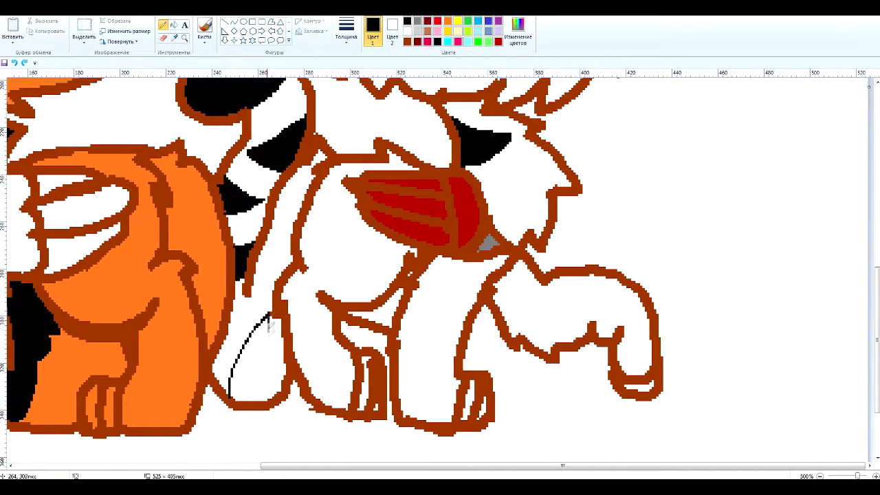
pyautogui.click(173, 24)
pyautogui.click(251, 371)
# Draw stripes beside the right figure's tail and on its haunch and hind leg, and fill them black.
pyautogui.click(163, 25)
pyautogui.click(173, 24)
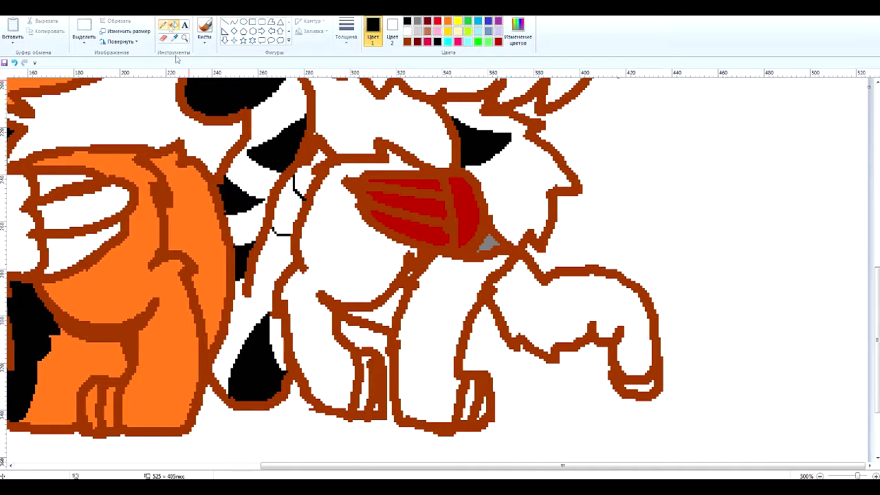
pyautogui.click(283, 213)
pyautogui.click(163, 25)
pyautogui.moveTo(325, 211)
pyautogui.mouseDown()
pyautogui.moveTo(336, 250)
pyautogui.moveTo(309, 245)
pyautogui.mouseUp()
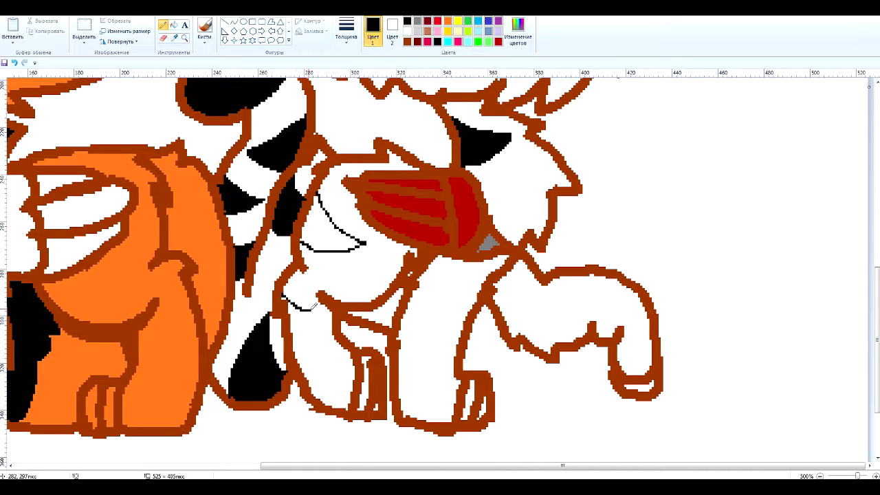
pyautogui.click(175, 27)
pyautogui.click(337, 235)
pyautogui.click(298, 311)
# Draw pointed stripes on the right figure's front leg and raised paw and fill them black.
pyautogui.click(163, 25)
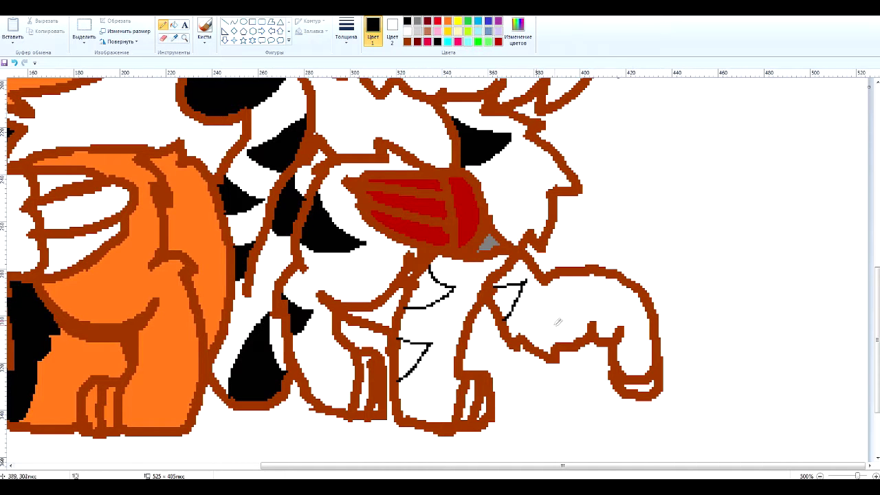
pyautogui.scroll(5, 281, 135)
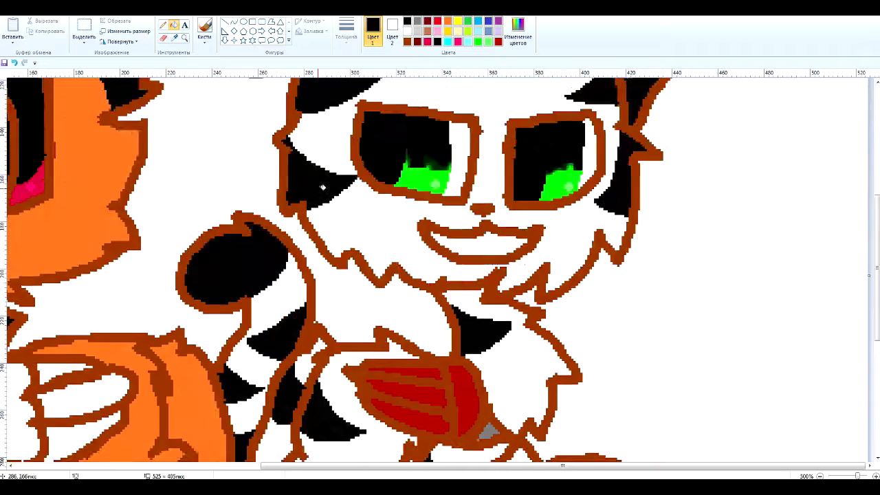
pyautogui.scroll(3, 281, 135)
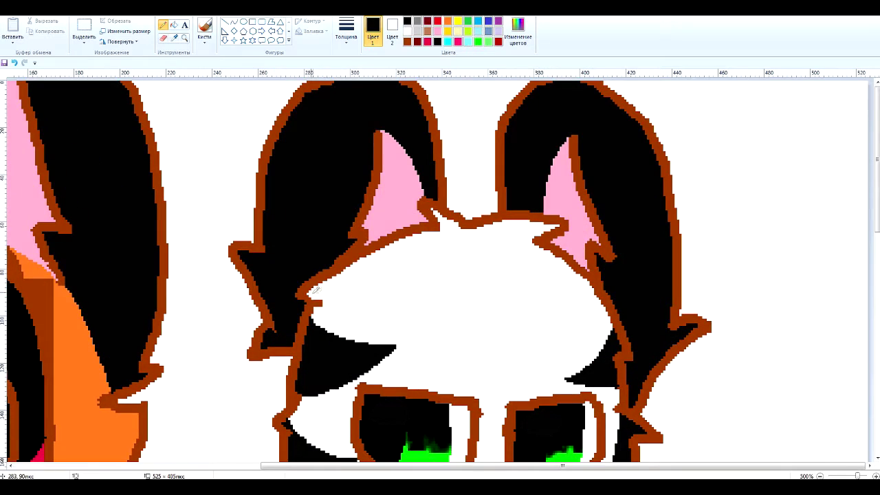
pyautogui.scroll(-9, 578, 123)
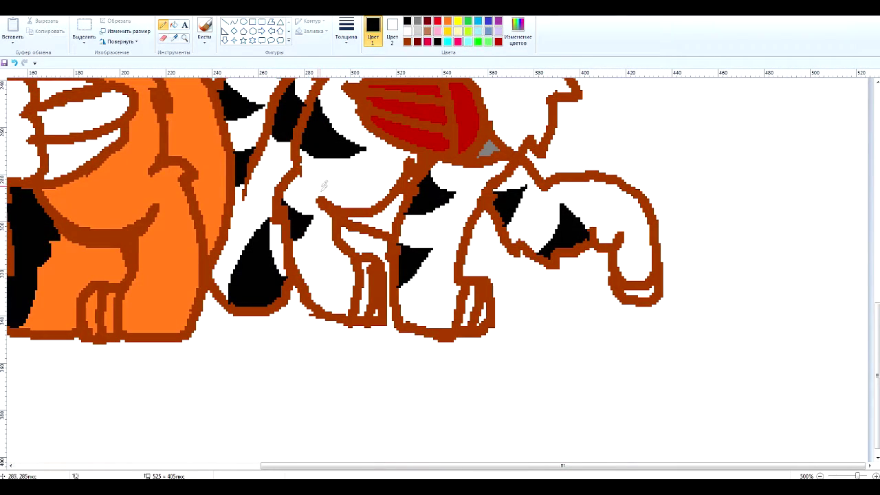
pyautogui.scroll(3, 336, 199)
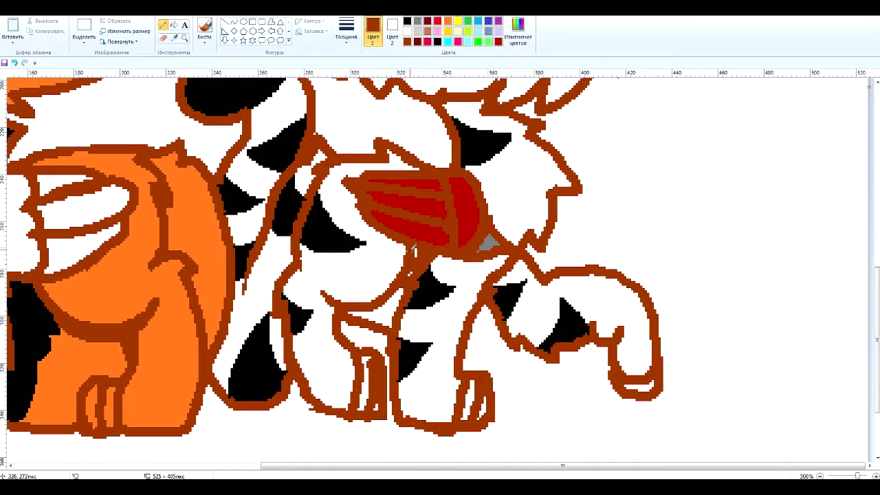
# Shade the teeth along the inner edge of the right figure's mouth in light grey.
pyautogui.scroll(9, 596, 311)
pyautogui.click(417, 31)
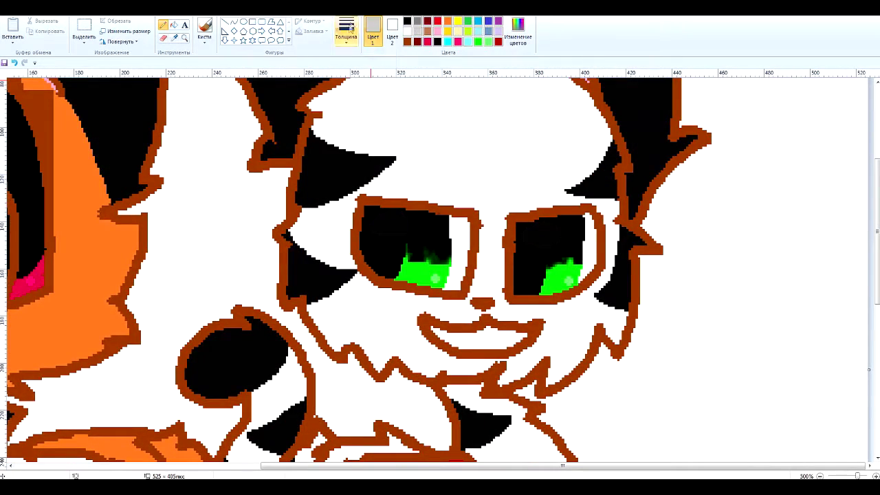
pyautogui.click(184, 38)
pyautogui.click(367, 261)
pyautogui.click(312, 203)
pyautogui.click(309, 203)
pyautogui.click(163, 25)
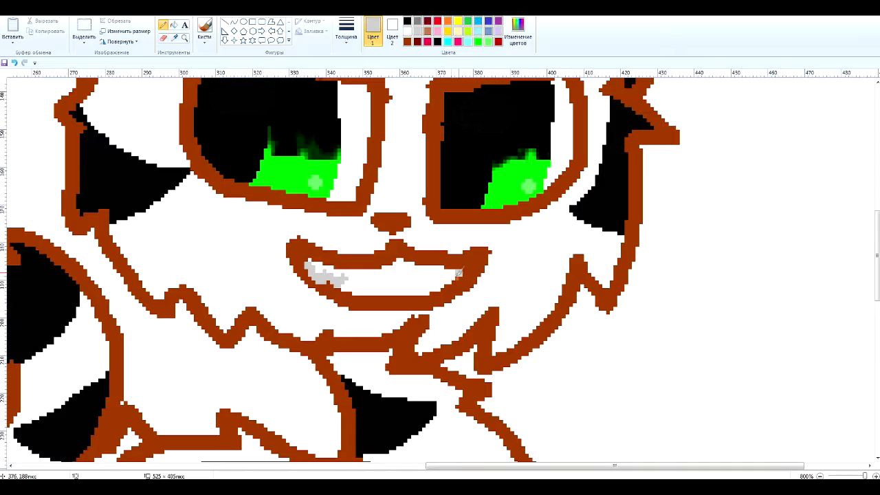
# Set the pencil thickness and draw a large crimson capital C below the left figure.
pyautogui.click(184, 39)
pyautogui.rightClick(296, 240)
pyautogui.rightClick(295, 241)
pyautogui.rightClick(295, 240)
pyautogui.rightClick(295, 240)
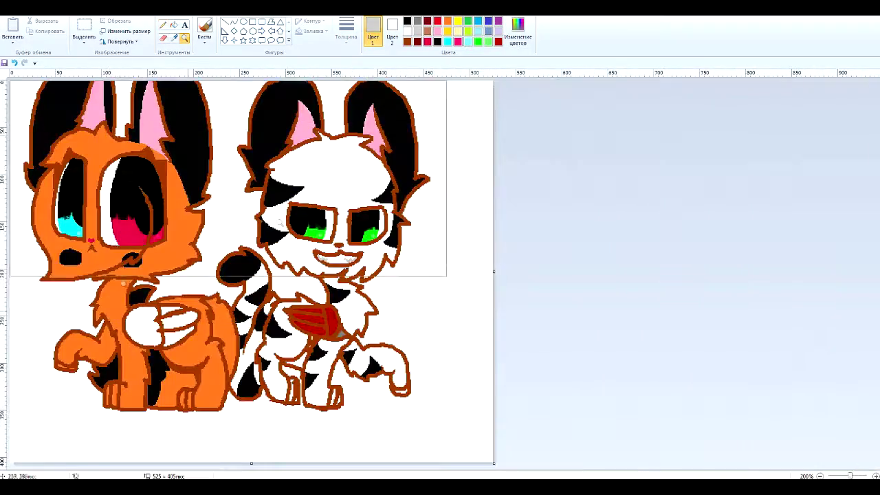
pyautogui.click(186, 434)
pyautogui.click(186, 434)
pyautogui.click(186, 433)
pyautogui.click(163, 26)
pyautogui.click(345, 33)
pyautogui.click(363, 77)
pyautogui.click(345, 33)
pyautogui.click(363, 77)
pyautogui.click(427, 41)
pyautogui.moveTo(287, 466); pyautogui.dragTo(172, 466)
pyautogui.moveTo(205, 340)
pyautogui.mouseDown()
pyautogui.moveTo(173, 321)
pyautogui.moveTo(182, 427)
pyautogui.mouseUp()
# Write the letters a, a and e in turquoise after the C, leaving gaps between them.
pyautogui.click(468, 42)
pyautogui.moveTo(221, 397)
pyautogui.mouseDown()
pyautogui.moveTo(207, 421)
pyautogui.moveTo(231, 416)
pyautogui.mouseUp()
pyautogui.moveTo(291, 391); pyautogui.dragTo(301, 422)
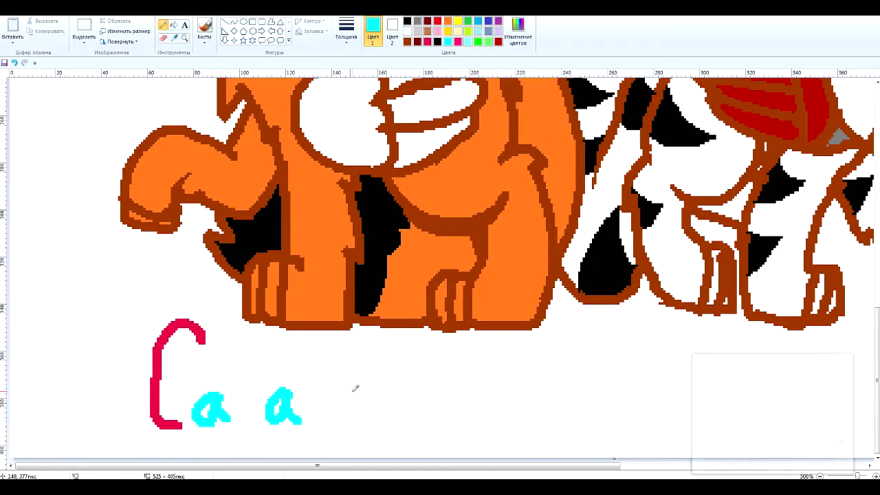
pyautogui.moveTo(355, 387)
pyautogui.mouseDown()
pyautogui.moveTo(350, 398)
pyautogui.moveTo(370, 421)
pyautogui.mouseUp()
# Add the remaining letters in crimson to complete "Caramel" and draw a rounded crimson frame with a curl around the name.
pyautogui.click(437, 21)
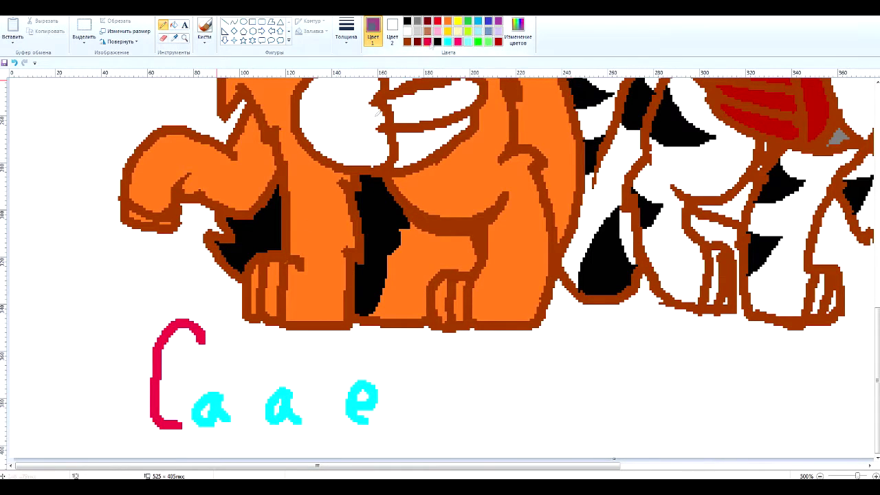
pyautogui.moveTo(237, 417); pyautogui.dragTo(262, 385)
pyautogui.moveTo(306, 417)
pyautogui.mouseDown()
pyautogui.moveTo(347, 387)
pyautogui.moveTo(337, 423)
pyautogui.mouseUp()
pyautogui.moveTo(412, 380)
pyautogui.mouseDown()
pyautogui.moveTo(391, 421)
pyautogui.moveTo(180, 447)
pyautogui.moveTo(200, 307)
pyautogui.moveTo(421, 350)
pyautogui.moveTo(384, 361)
pyautogui.moveTo(485, 344)
pyautogui.mouseUp()
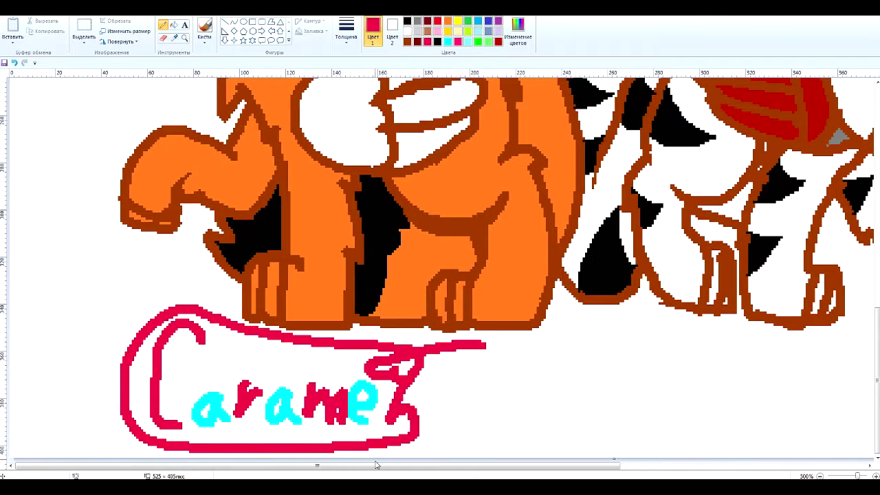
# Write "Tigra" in bright green below the right figure and draw a rounded green frame with a curl around it.
pyautogui.moveTo(377, 465); pyautogui.dragTo(616, 465)
pyautogui.click(478, 41)
pyautogui.moveTo(295, 345); pyautogui.dragTo(295, 360)
pyautogui.moveTo(327, 346); pyautogui.dragTo(344, 340)
pyautogui.moveTo(333, 389); pyautogui.dragTo(324, 418)
pyautogui.click(332, 375)
pyautogui.moveTo(366, 384)
pyautogui.mouseDown()
pyautogui.moveTo(352, 400)
pyautogui.moveTo(367, 416)
pyautogui.mouseUp()
pyautogui.moveTo(367, 384)
pyautogui.mouseDown()
pyautogui.moveTo(382, 390)
pyautogui.moveTo(337, 443)
pyautogui.mouseUp()
pyautogui.moveTo(407, 367); pyautogui.dragTo(426, 375)
pyautogui.moveTo(459, 382)
pyautogui.mouseDown()
pyautogui.moveTo(447, 412)
pyautogui.moveTo(487, 416)
pyautogui.moveTo(258, 349)
pyautogui.moveTo(486, 373)
pyautogui.mouseUp()
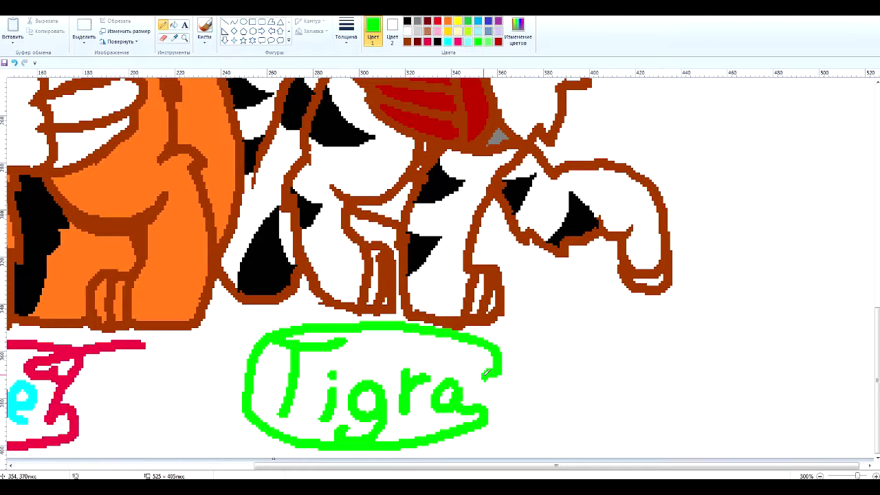
pyautogui.moveTo(474, 377); pyautogui.dragTo(543, 327)
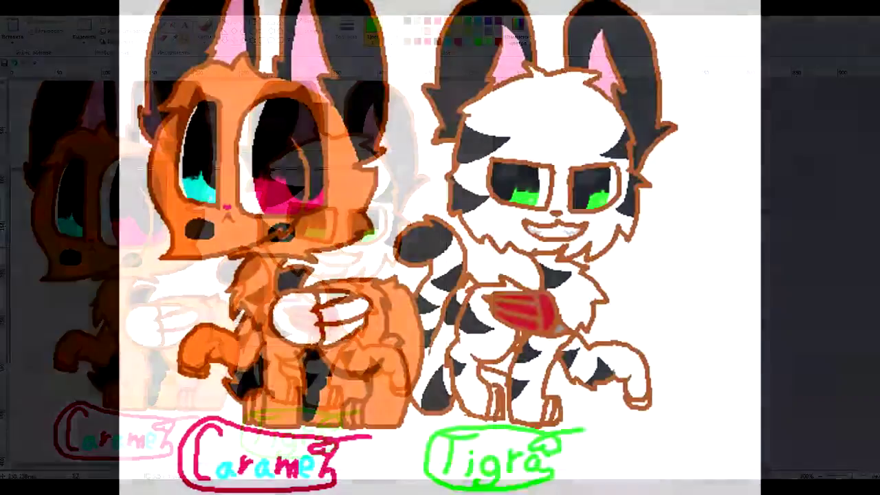